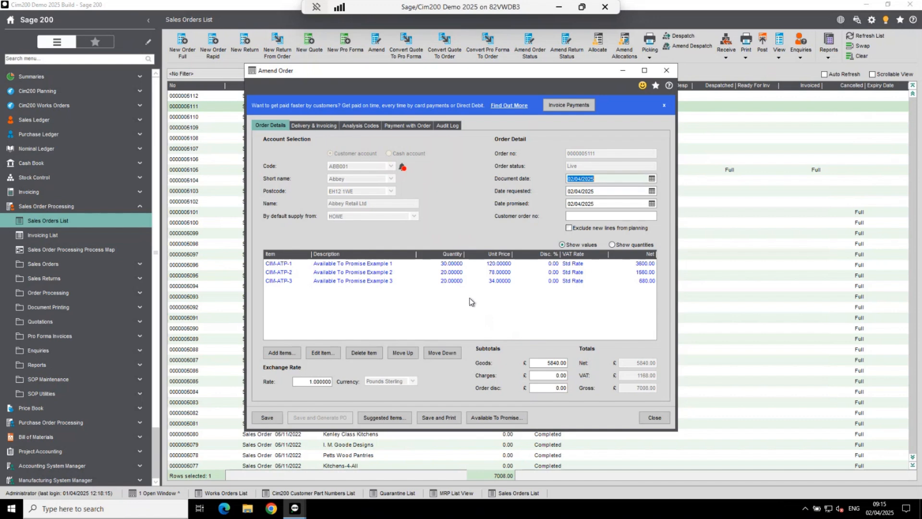
Open Available to Promise for the sales order and review its calculation options without changing them.
click(483, 417)
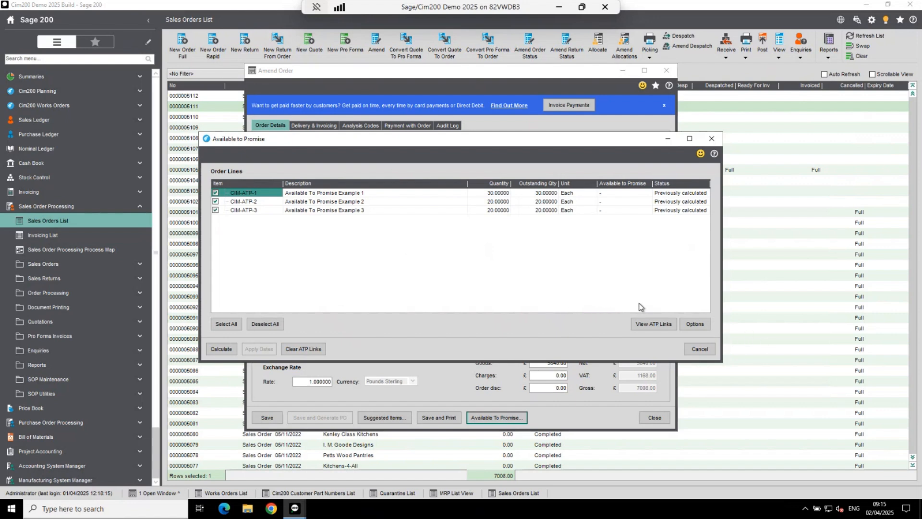
click(695, 324)
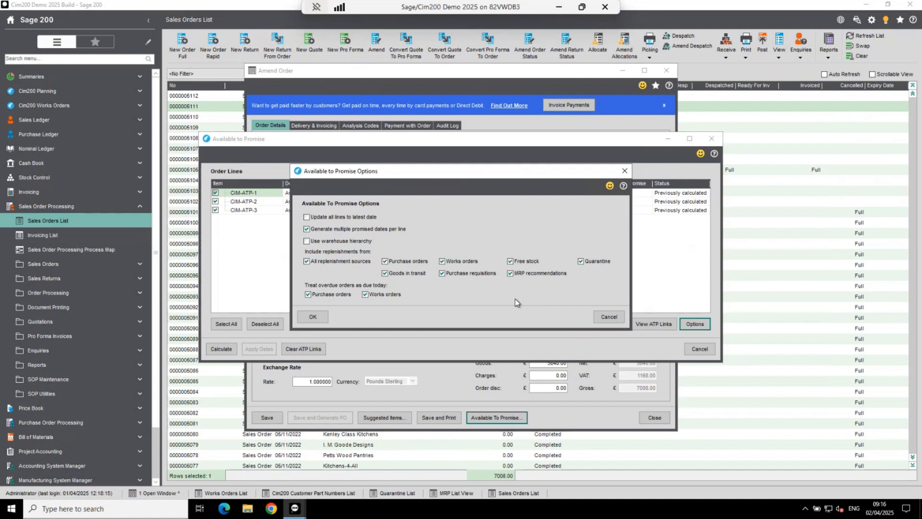
click(609, 317)
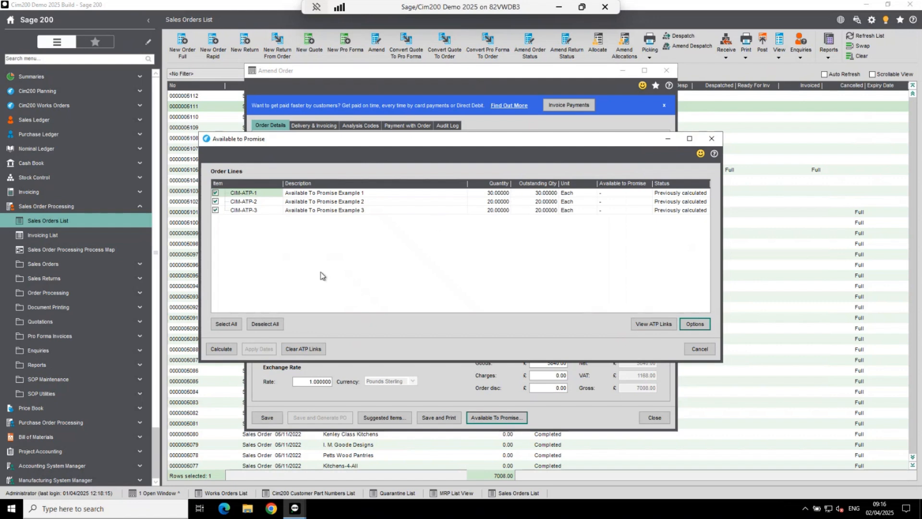
Calculate available-to-promise dates for all three order lines and expand CIM-ATP-3, CIM-ATP-2 and CIM-ATP-1 to examine their split quantities and dates.
click(222, 349)
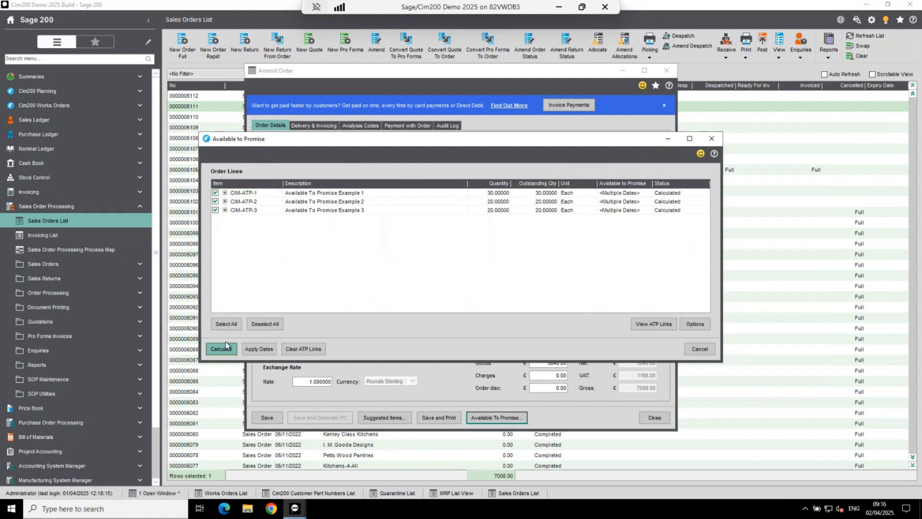
click(224, 210)
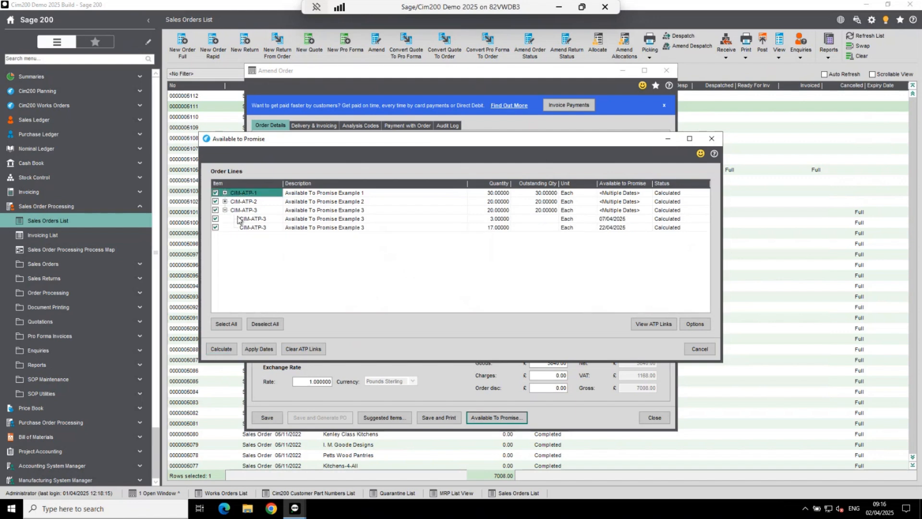
click(483, 220)
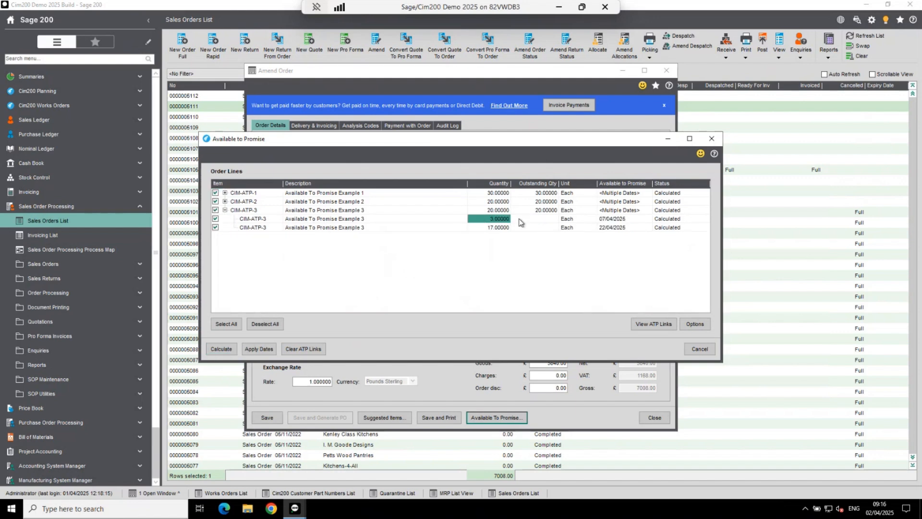
click(485, 228)
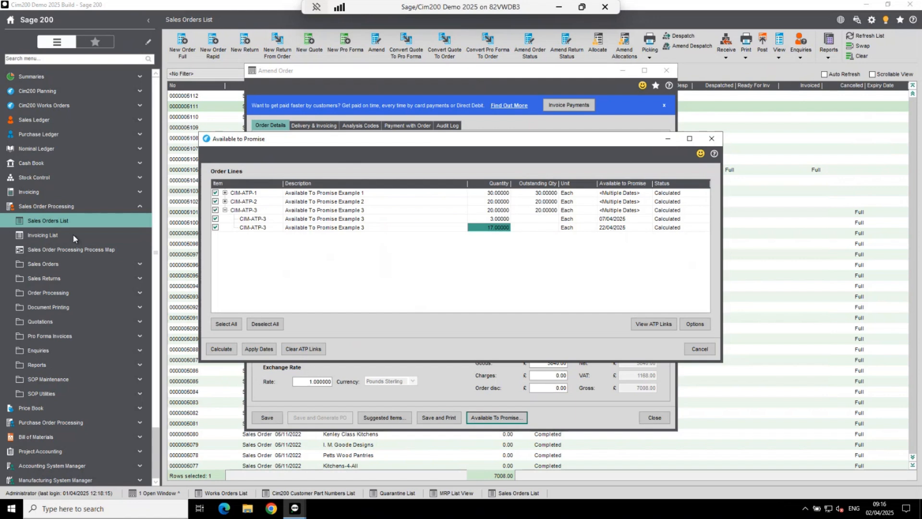
click(225, 201)
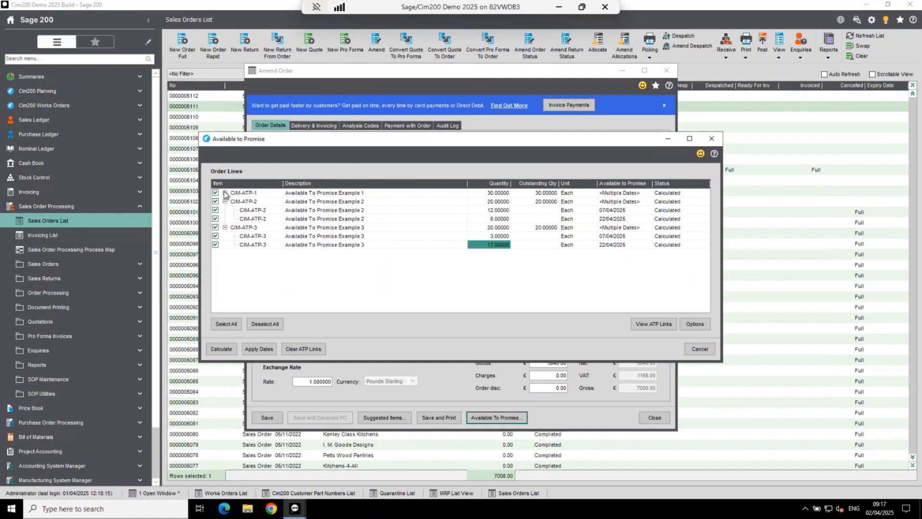
click(225, 192)
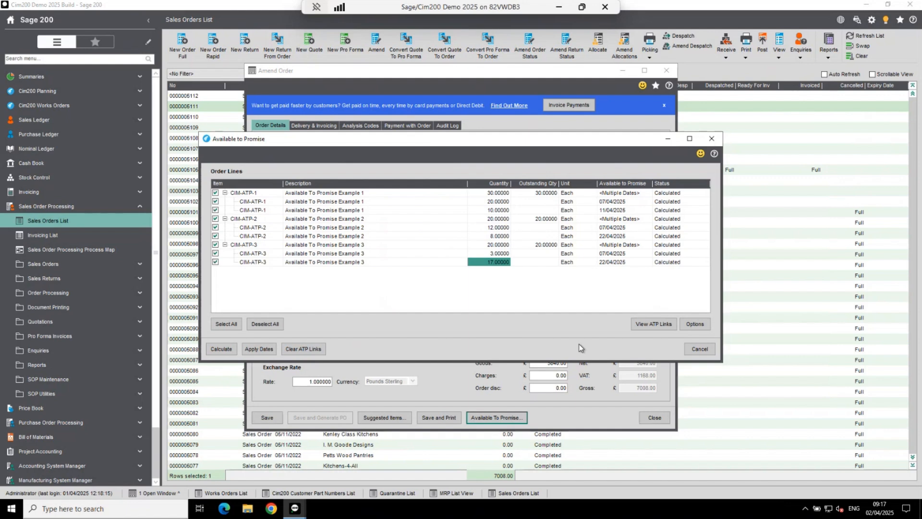
Leave Available to Promise without applying the dates and close the amended order, accepting the sales order confirmation.
click(699, 354)
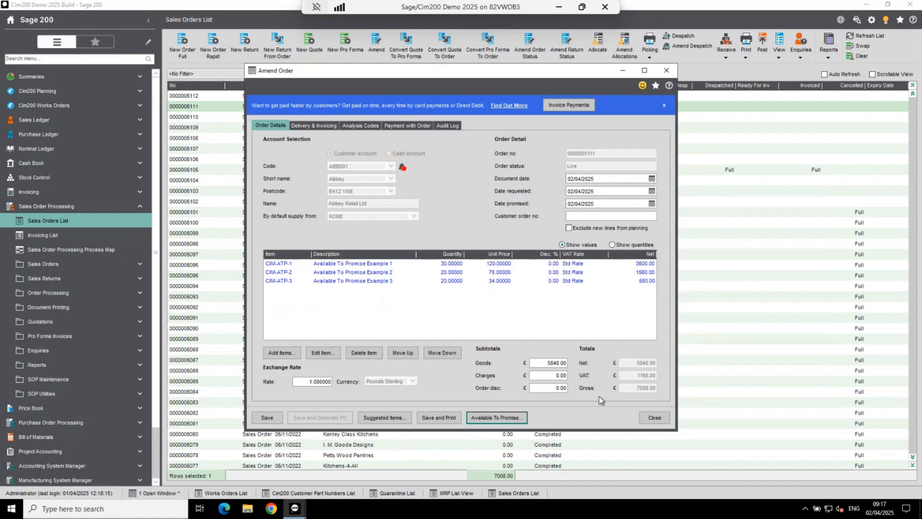
click(659, 422)
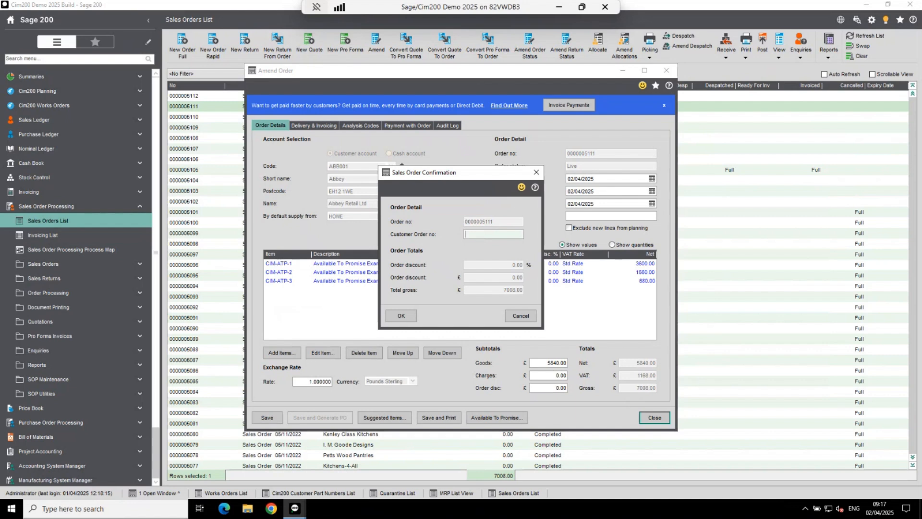
click(397, 317)
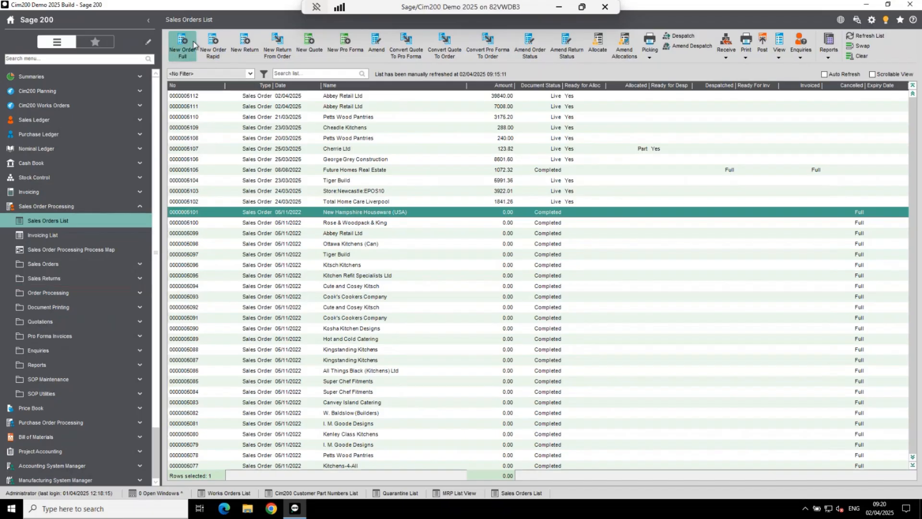
Start a new full sales order for the Abbey Retail Ltd customer account, declining the on-hold override.
click(194, 45)
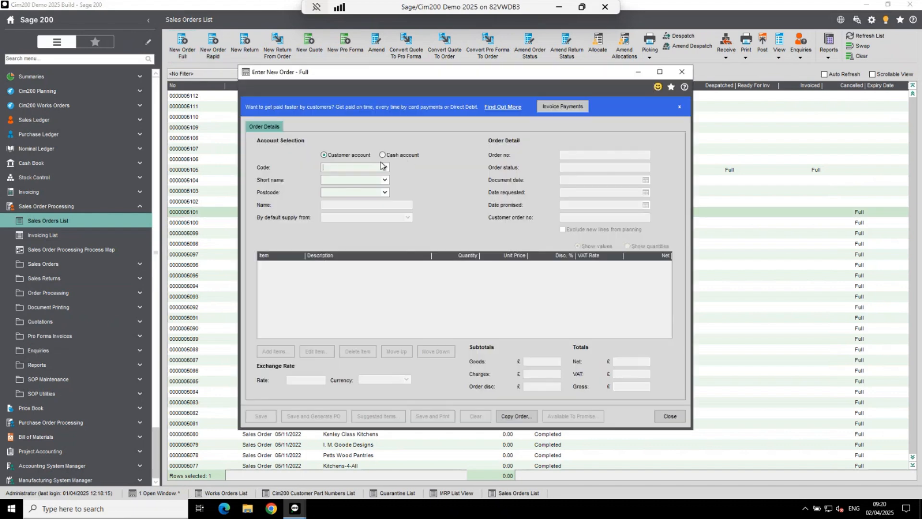
click(384, 167)
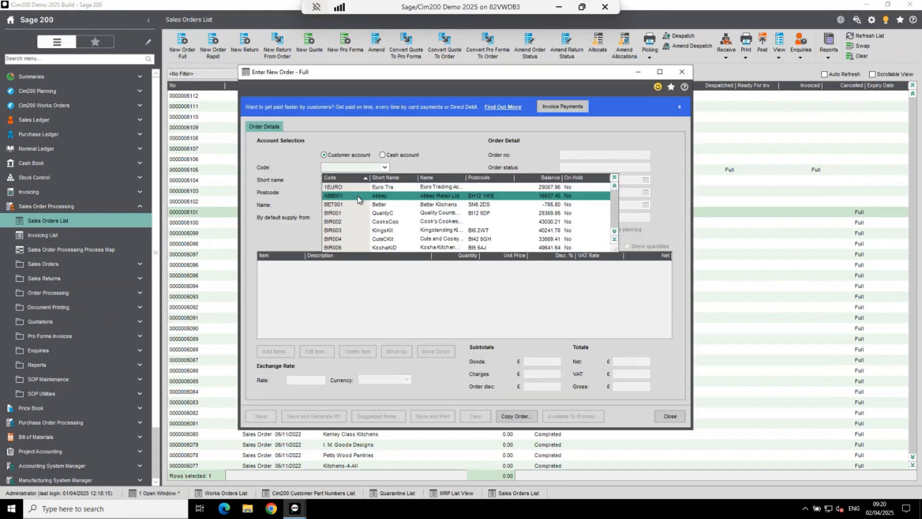
click(359, 197)
click(355, 338)
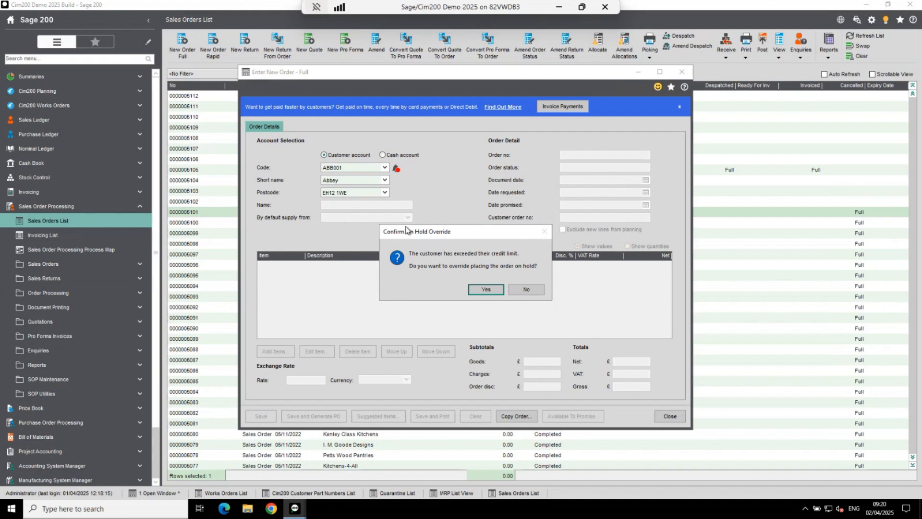
click(525, 289)
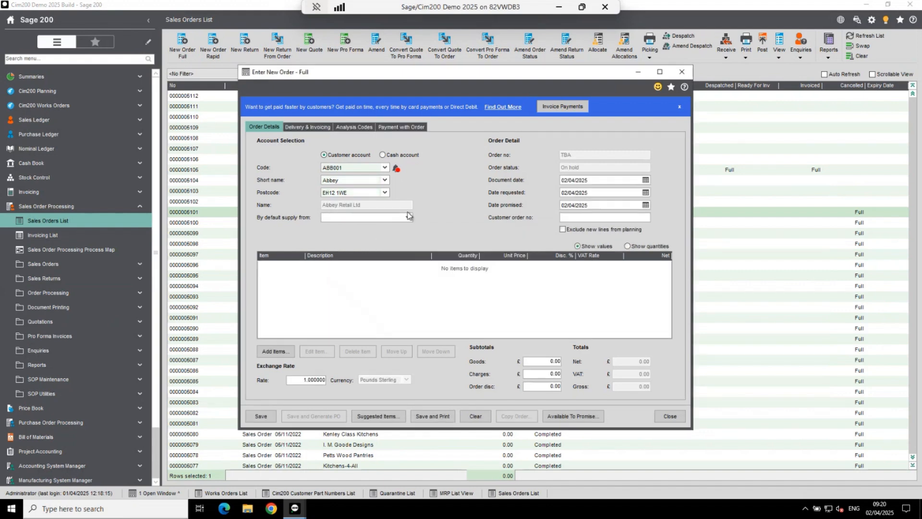
Add a standard item line for the New England Kitchen using code bs/new, supplied from the Berlin warehouse.
click(286, 356)
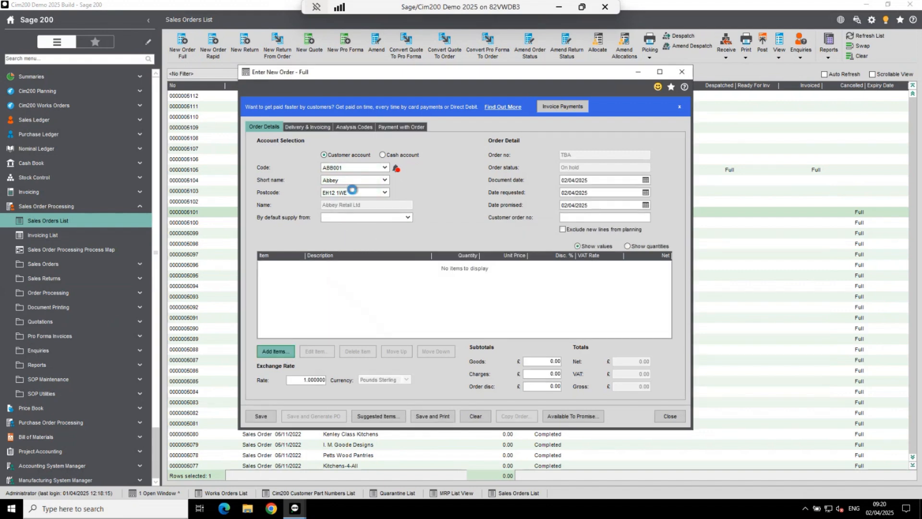
click(348, 133)
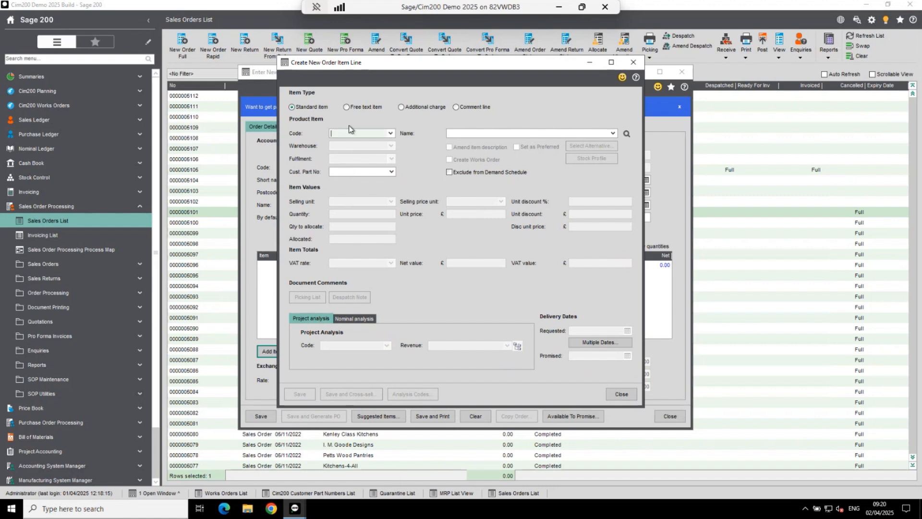
text(bs/new)
key(Tab)
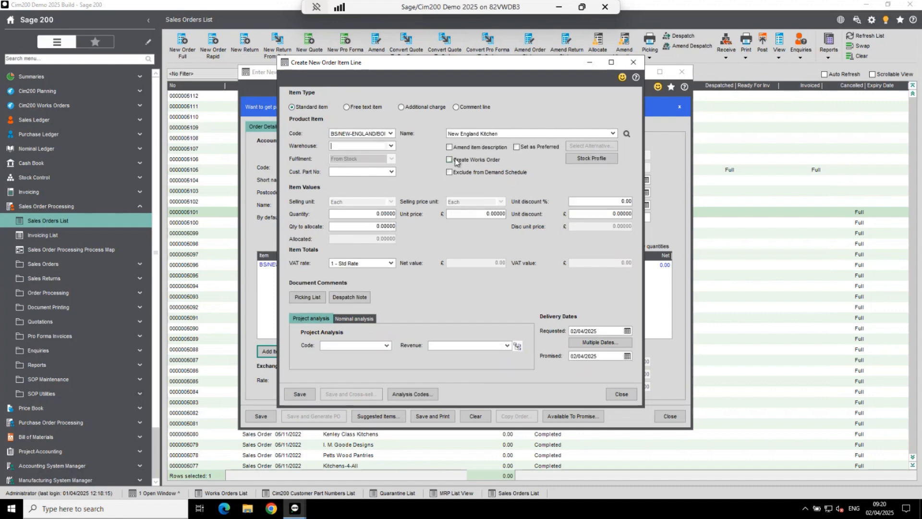
click(391, 146)
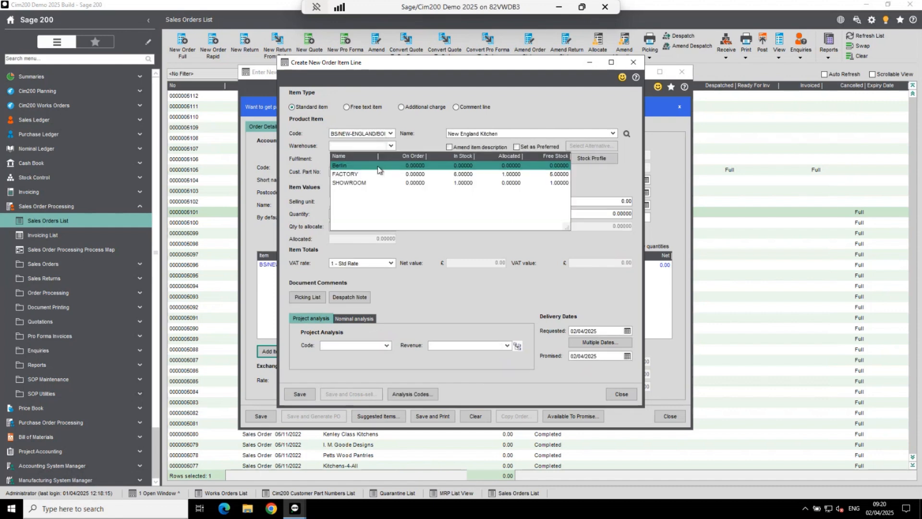
click(378, 166)
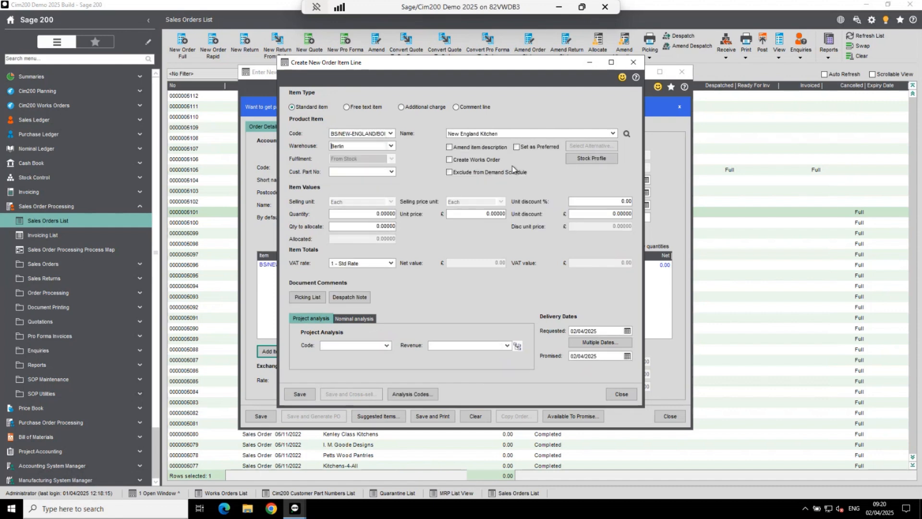
Enable Create Works Order for the kitchen line, set its quantity to 10, and save the line.
click(464, 162)
click(370, 213)
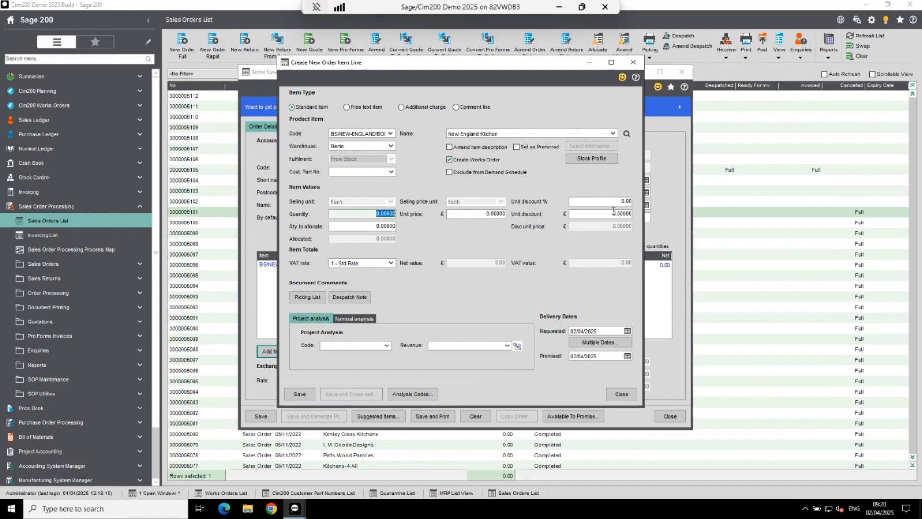
text(10)
key(Tab)
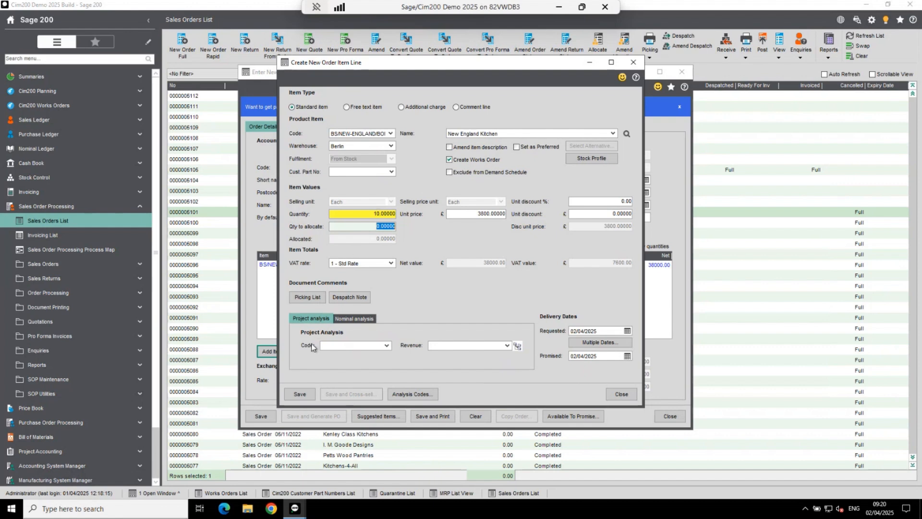
click(301, 393)
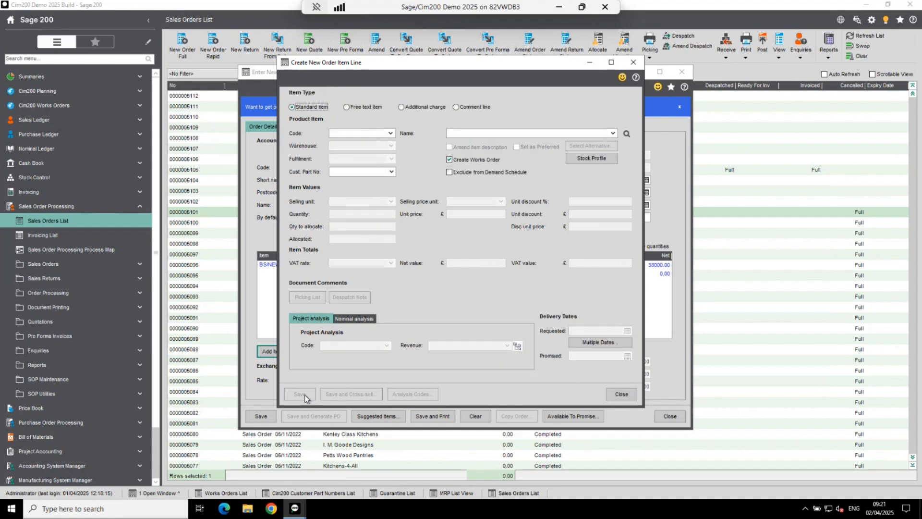
click(621, 393)
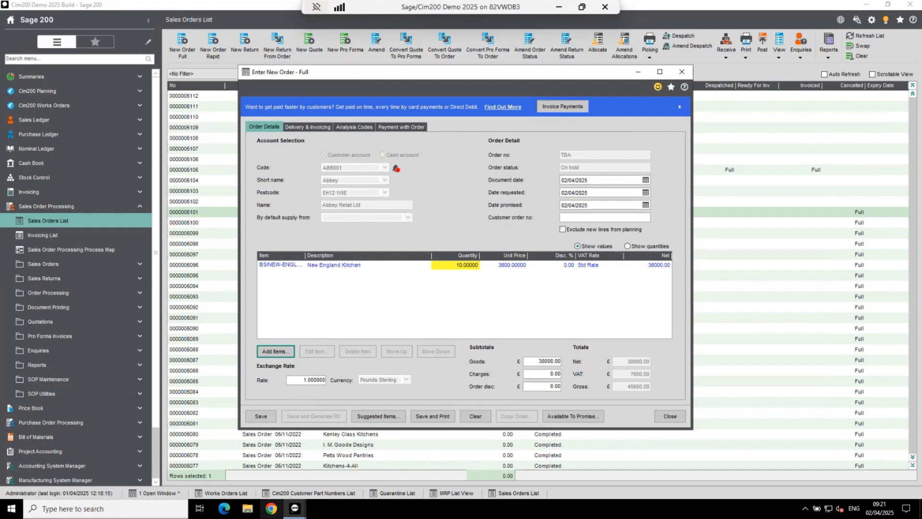
Save the new sales order without the order value discount, entering the customer order number in the confirmation.
click(267, 419)
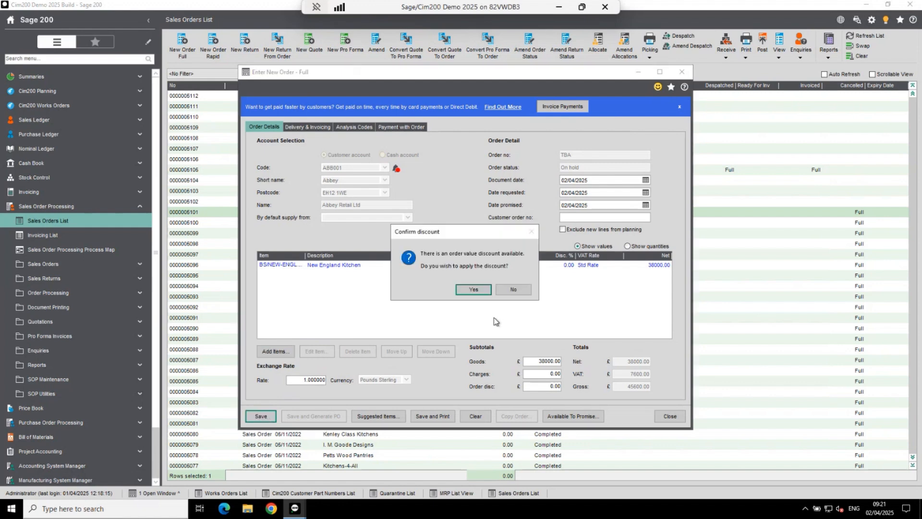
click(513, 290)
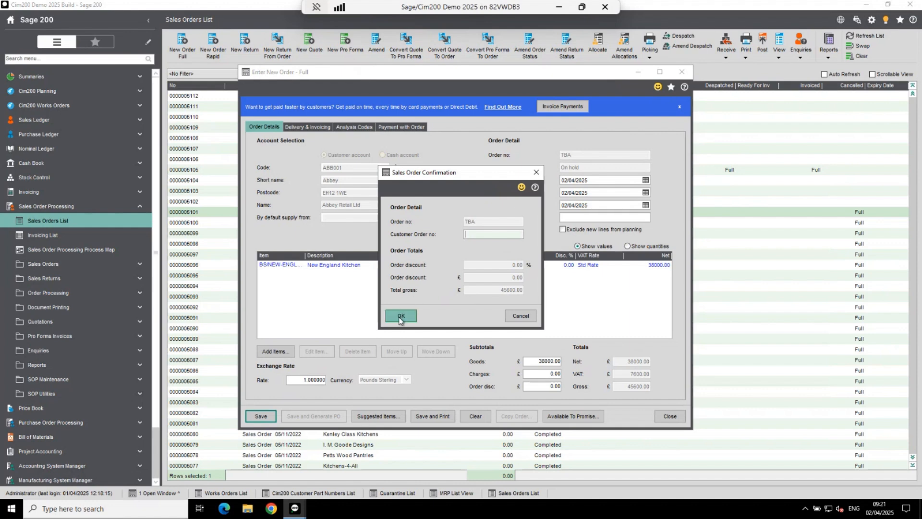
text(89)
click(393, 315)
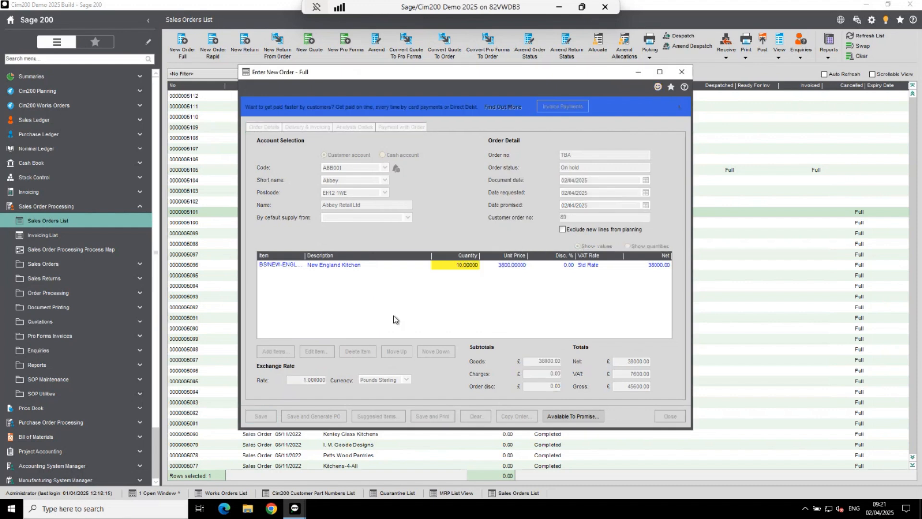
Create works orders for all the listed kitchen sub-assemblies and close the order entry window.
click(460, 280)
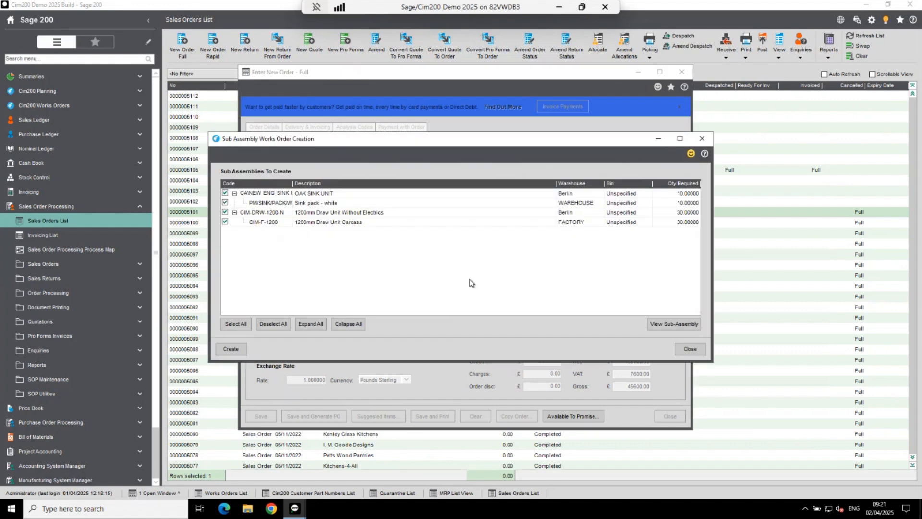
click(666, 224)
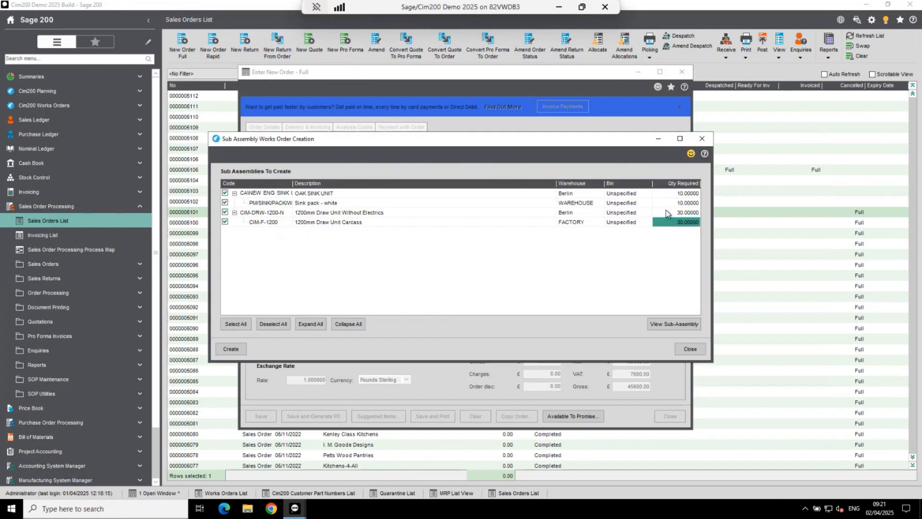
click(667, 211)
click(668, 195)
click(671, 203)
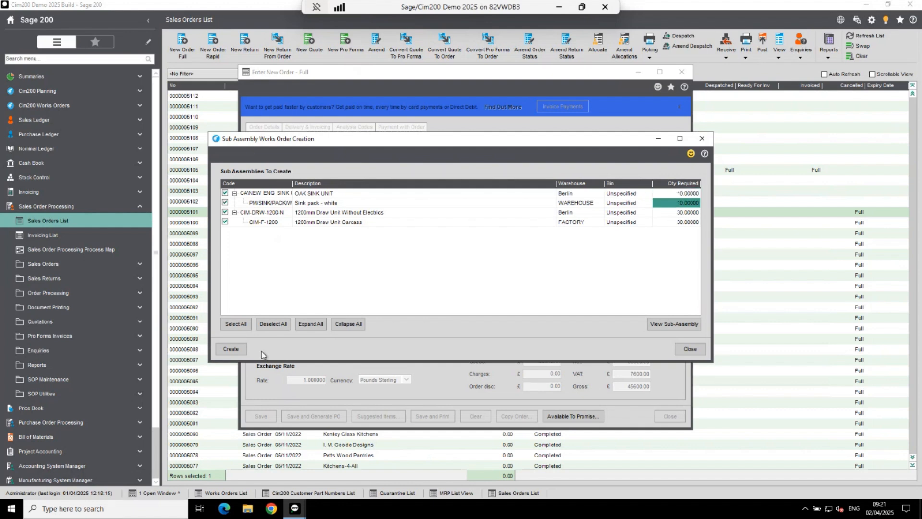
click(231, 349)
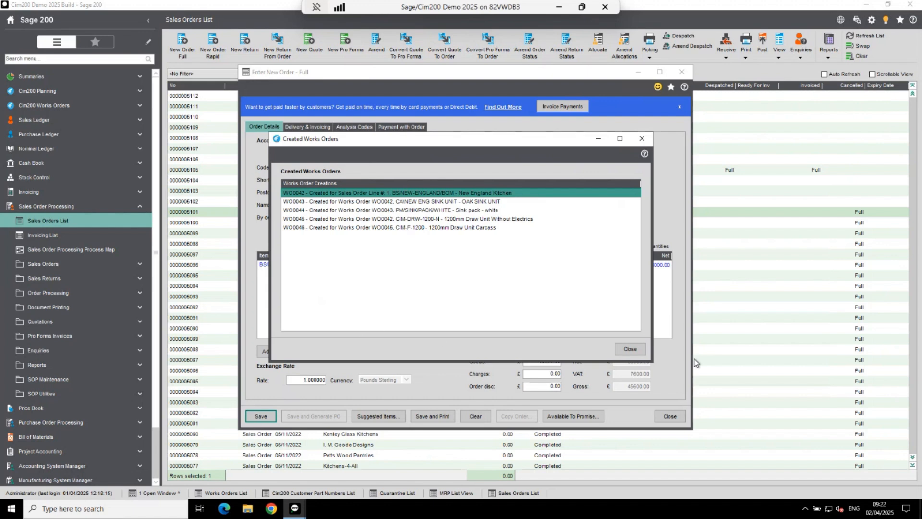
click(637, 355)
click(669, 416)
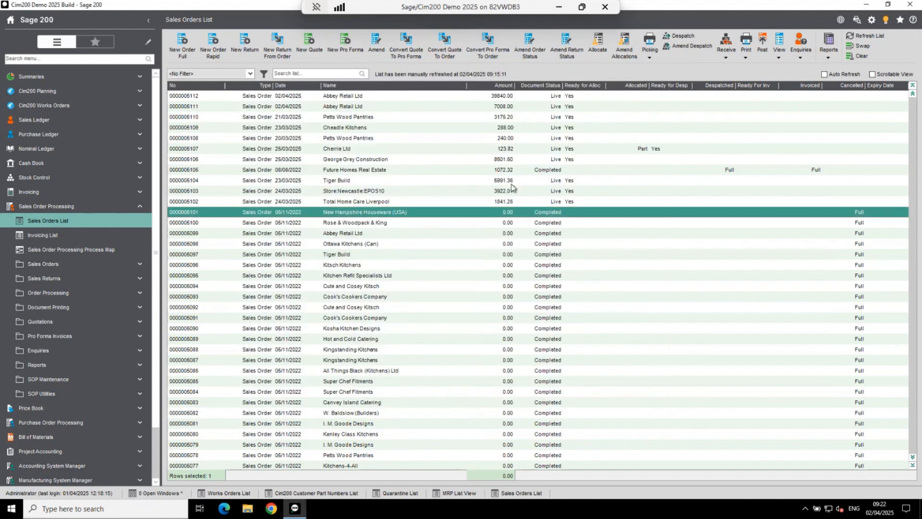
Open the Works Orders List under Cim200 Works Orders.
click(83, 106)
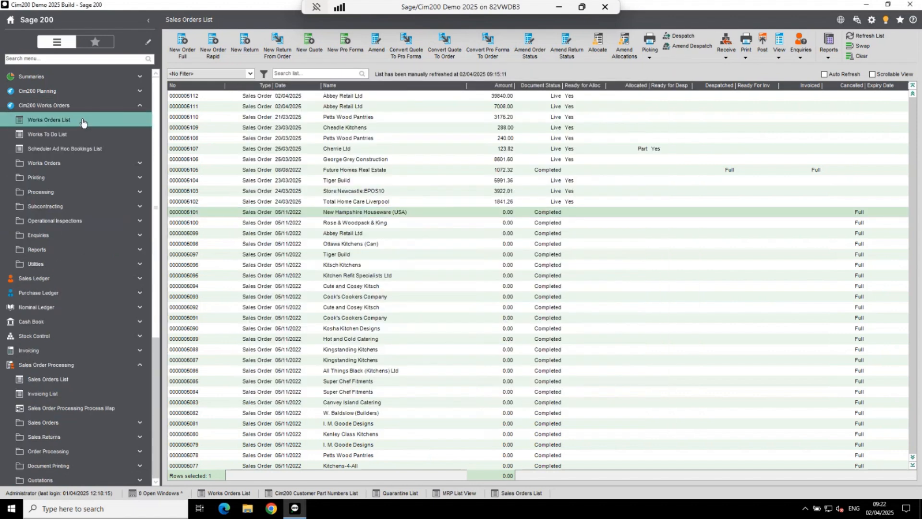
click(82, 121)
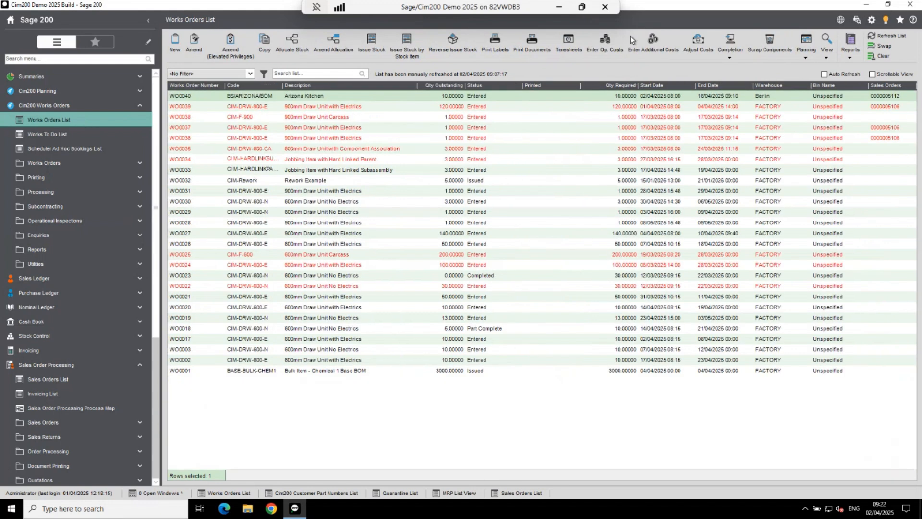
Refresh the works orders list and examine the newly created kitchen and sub-assembly works orders.
click(870, 34)
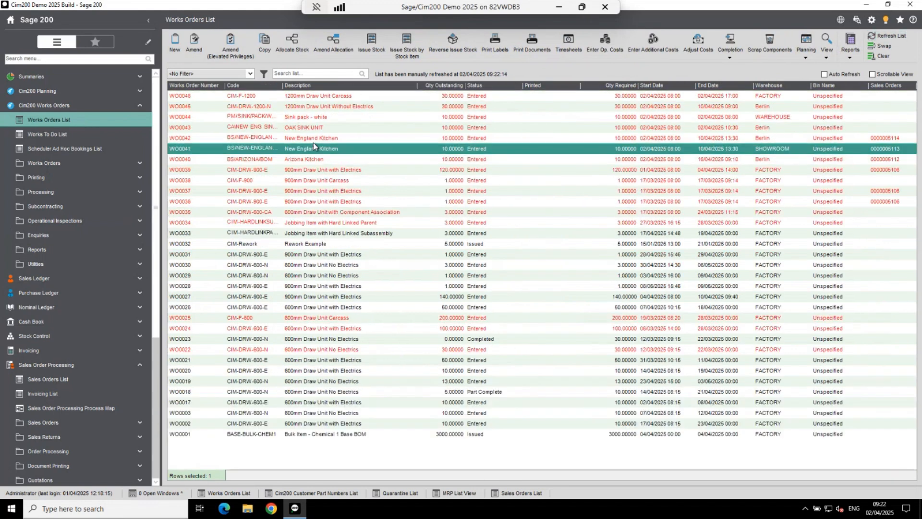
click(306, 119)
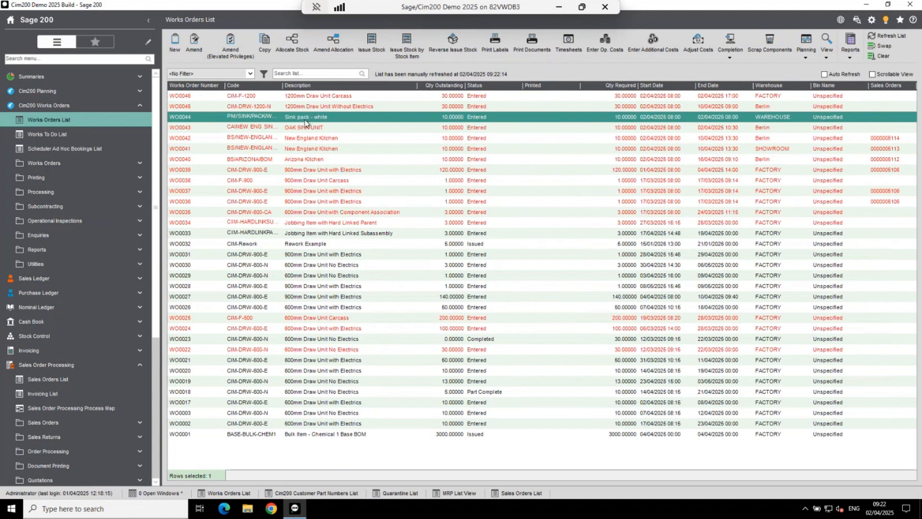
click(300, 139)
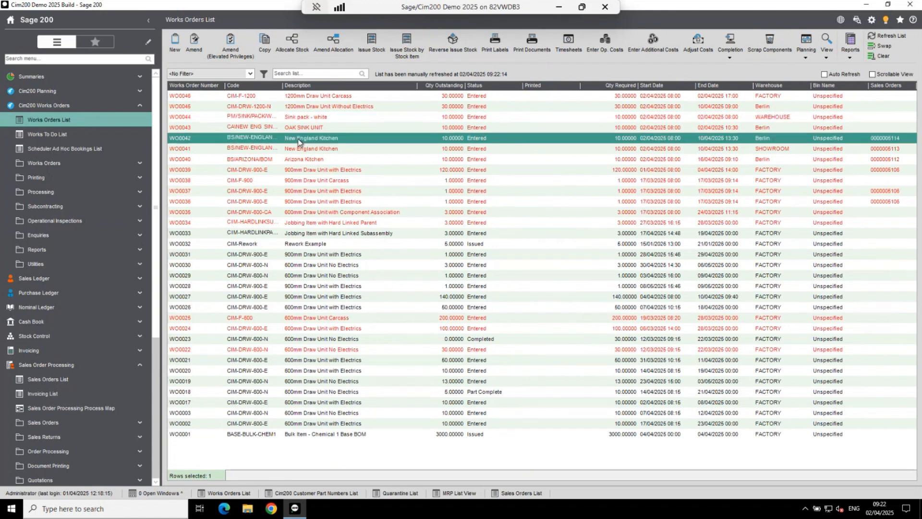
Inspect the sales order link of the New England Kitchen works order for the Berlin warehouse, and close the record without saving.
double_click(300, 138)
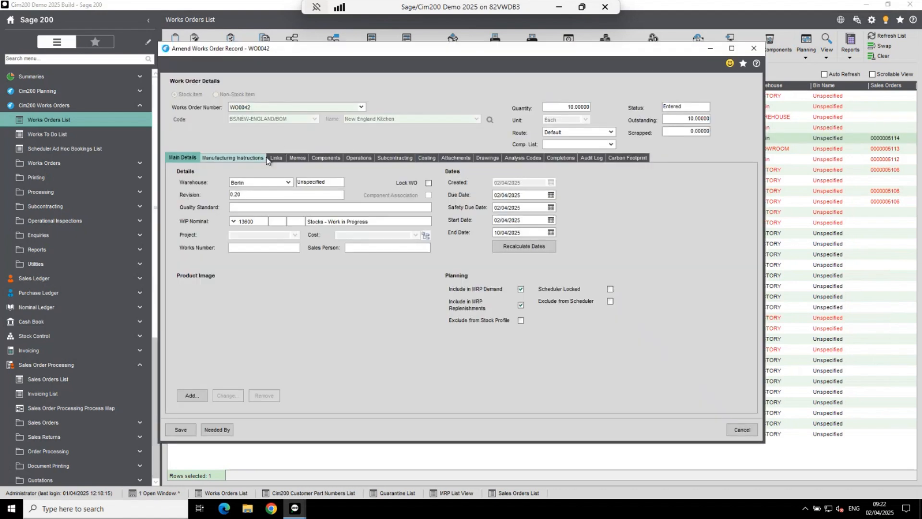
click(277, 159)
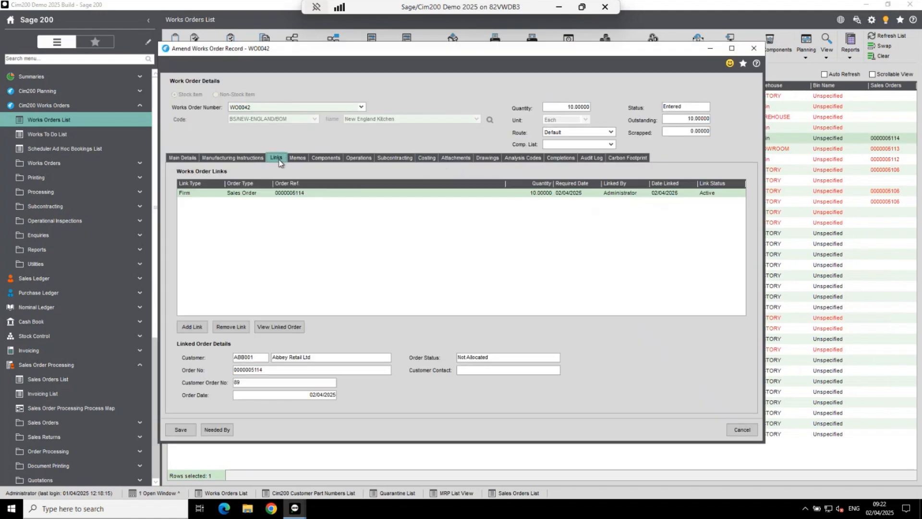
click(243, 193)
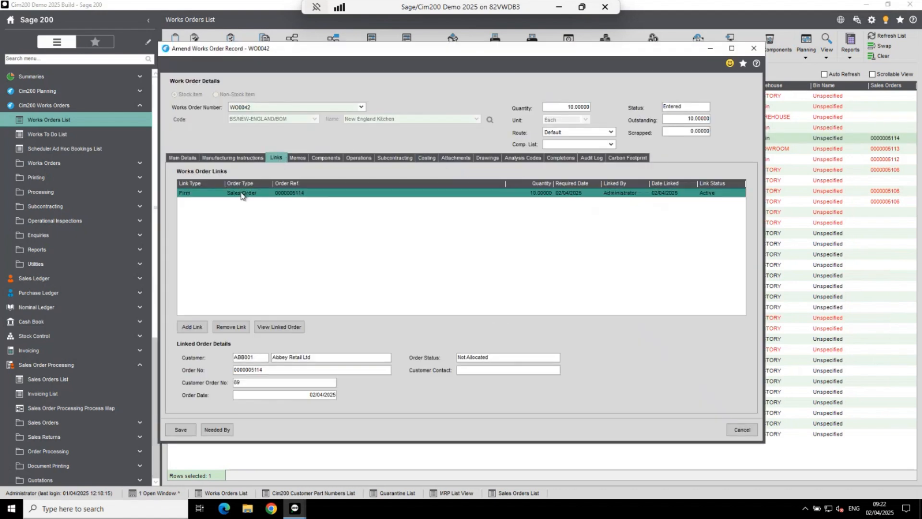
click(741, 429)
click(498, 288)
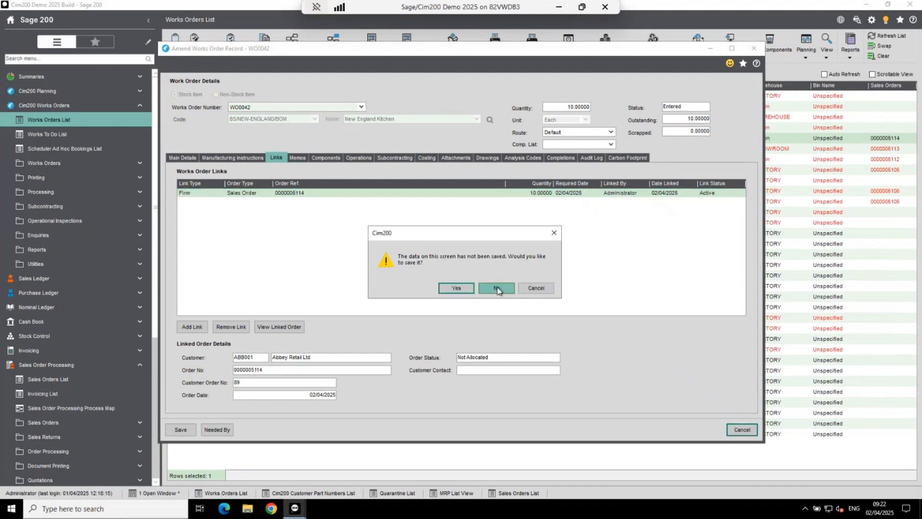
Inspect the parent works order link of the OAK SINK UNIT works order, and close the record without saving.
click(313, 127)
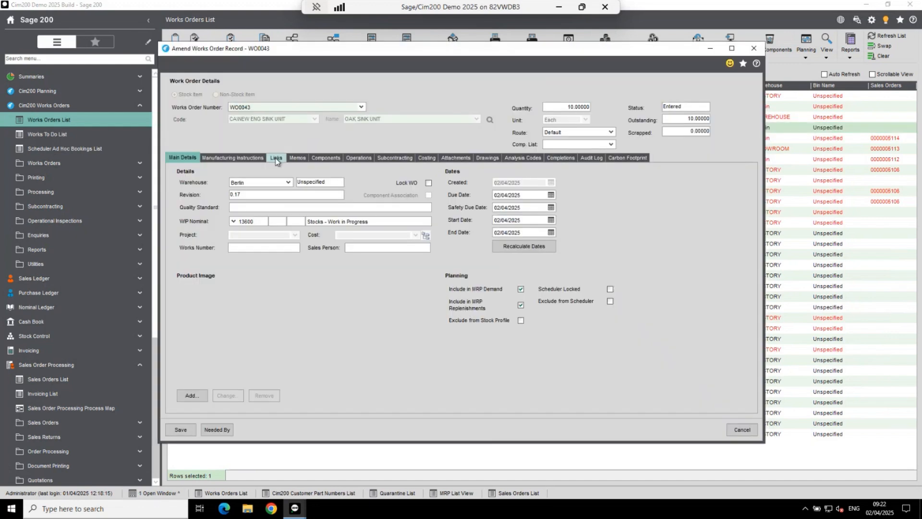
click(273, 158)
click(256, 194)
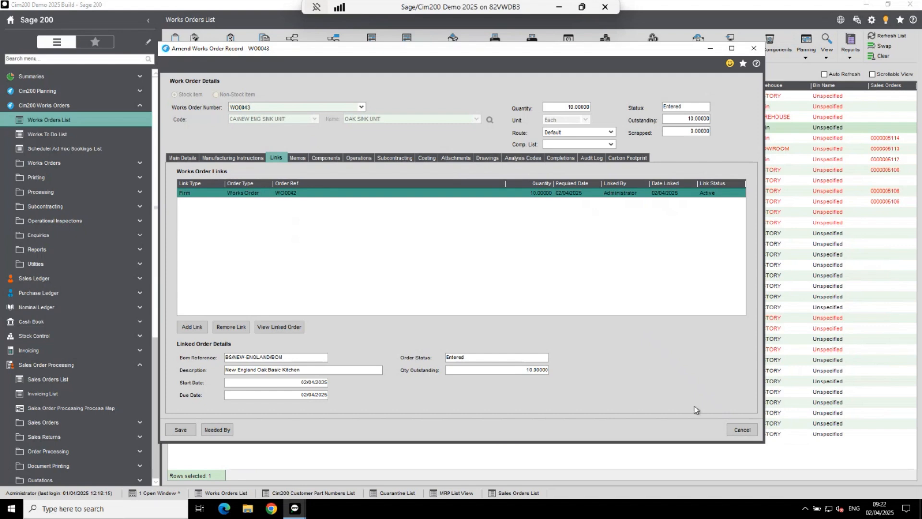
click(742, 431)
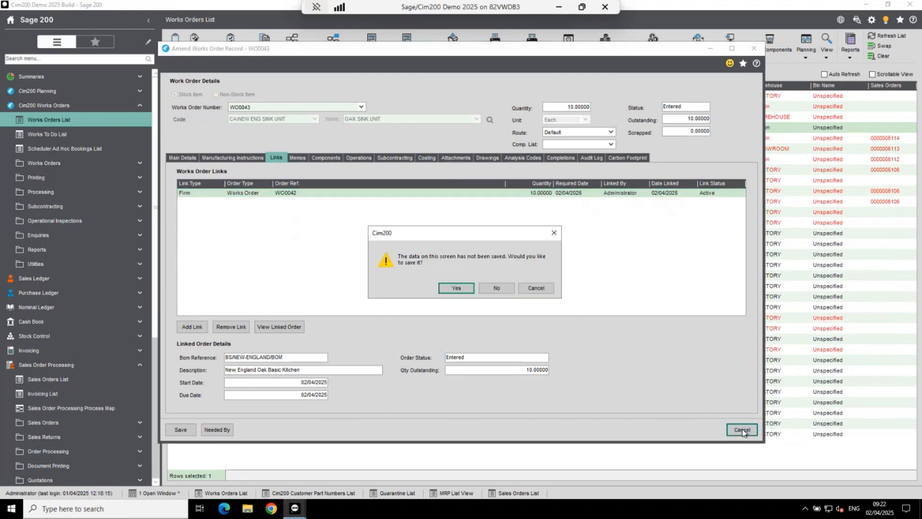
click(499, 290)
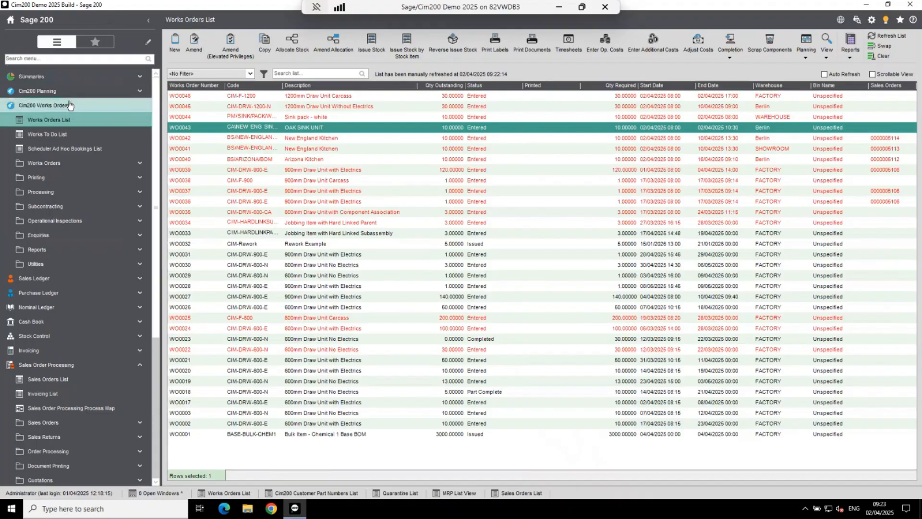
Open the Supplier OTIF Enquiry from the Purchase Order Processing enquiries.
click(70, 106)
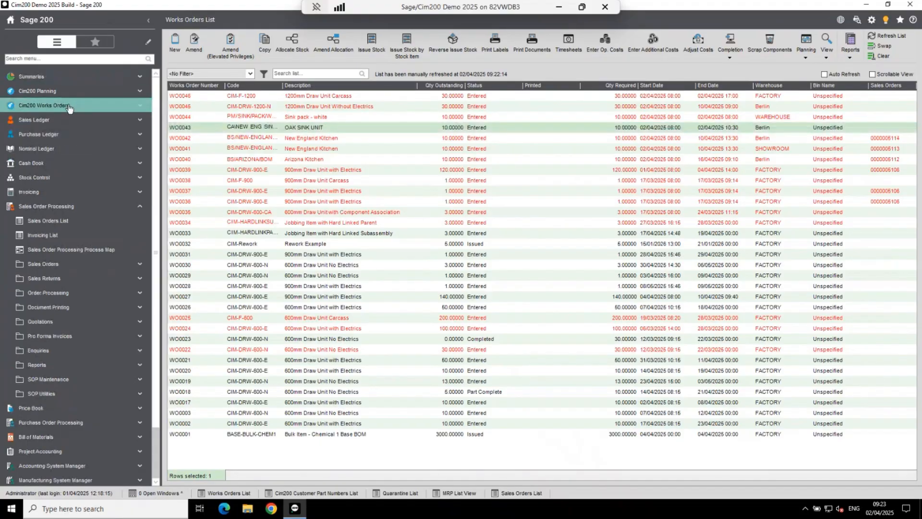
click(57, 210)
click(63, 237)
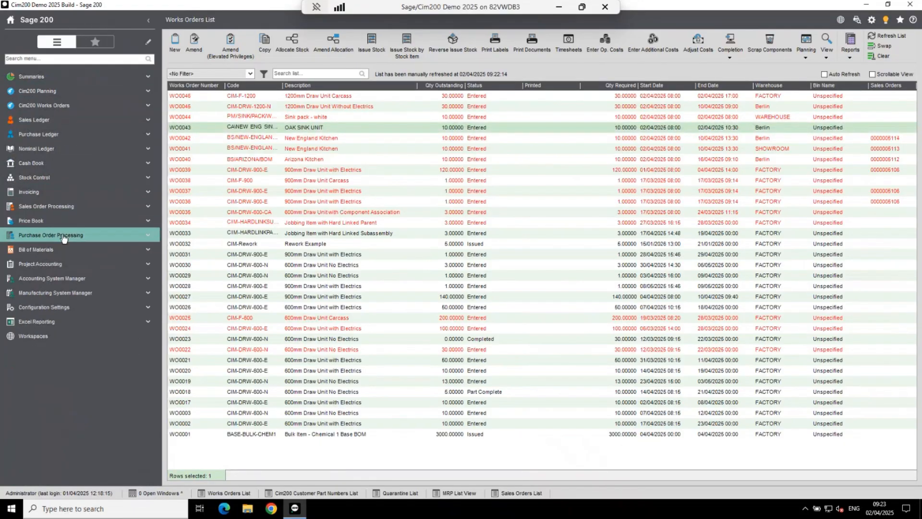
click(53, 336)
scroll(53, 335, down, 1)
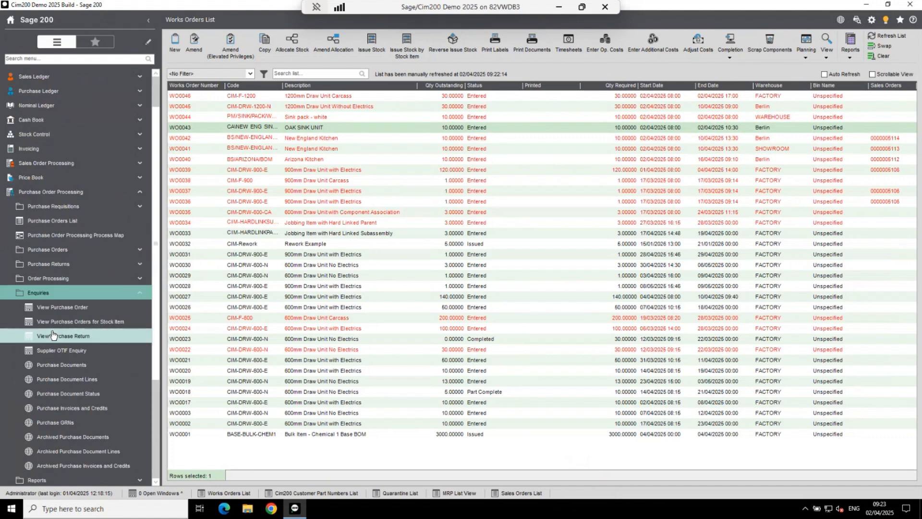
click(60, 350)
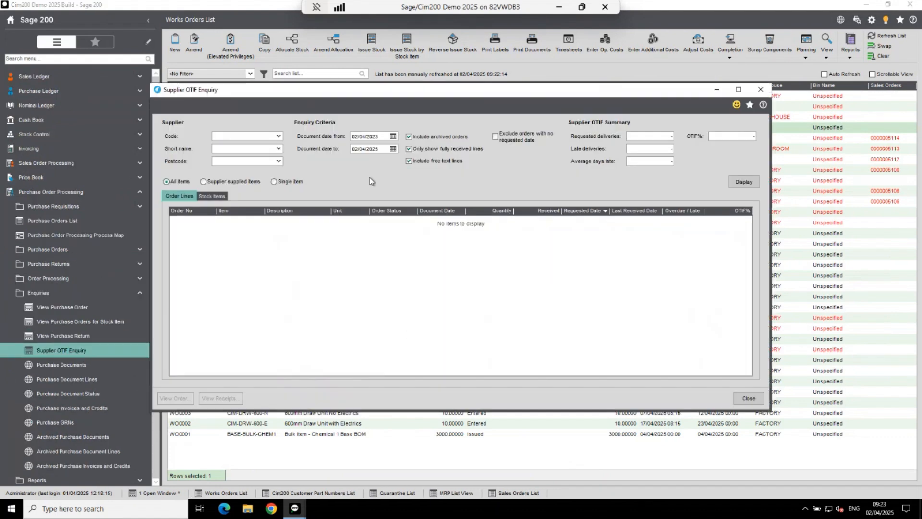
Display the OTIF results for supplier ABCooker with document dates from 02/04/2022 to 02/04/2023.
click(278, 137)
click(252, 157)
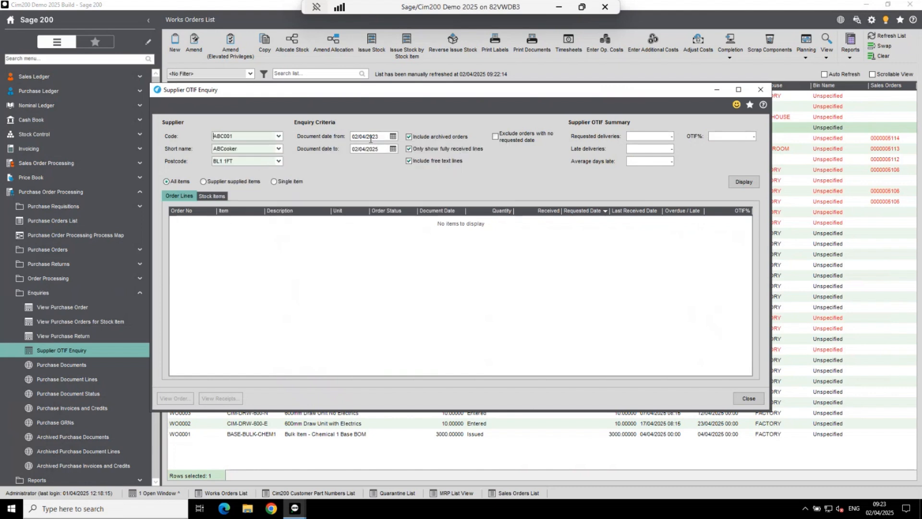
click(384, 136)
key(BackSpace)
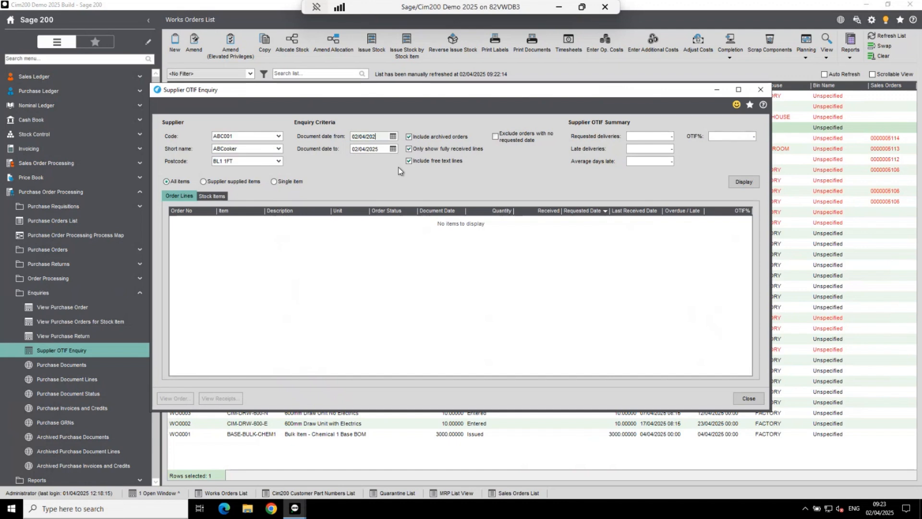
text(2)
click(381, 149)
key(BackSpace)
text(3)
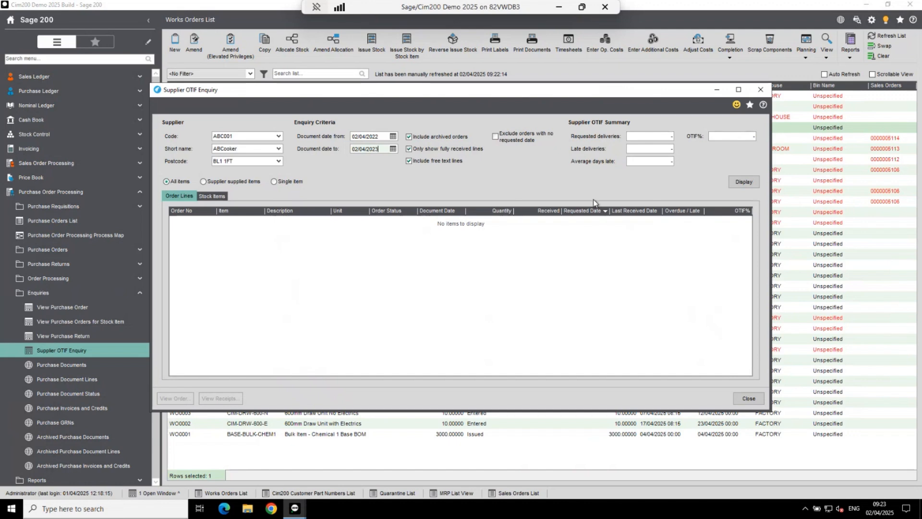
click(740, 182)
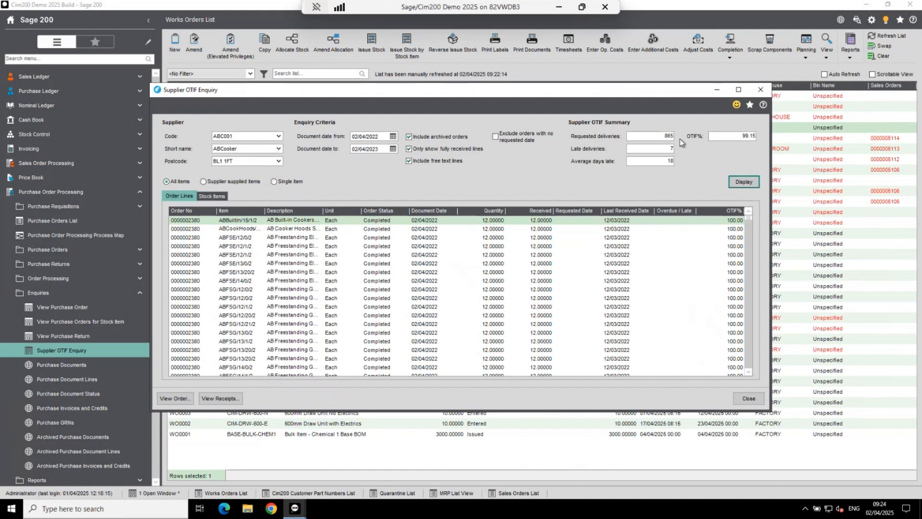
Check the requested deliveries, late deliveries, average days late and OTIF percentage in the supplier summary.
click(655, 136)
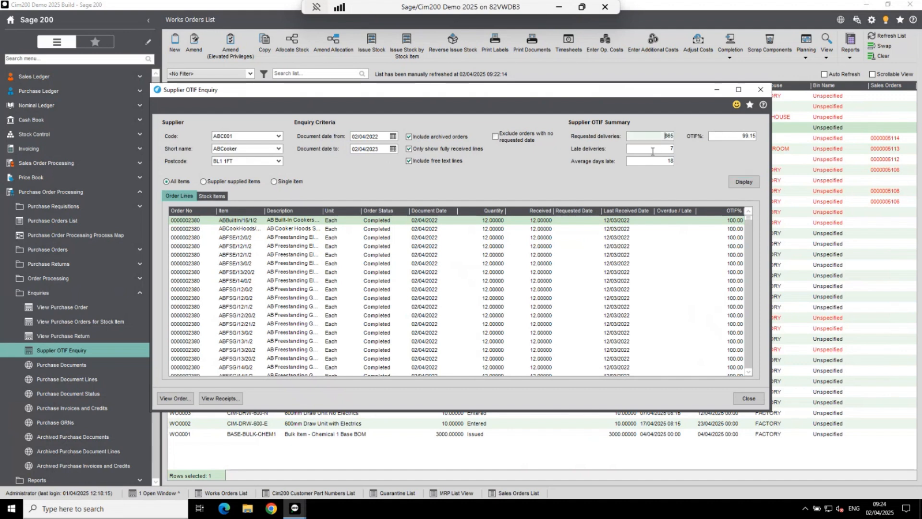
click(653, 151)
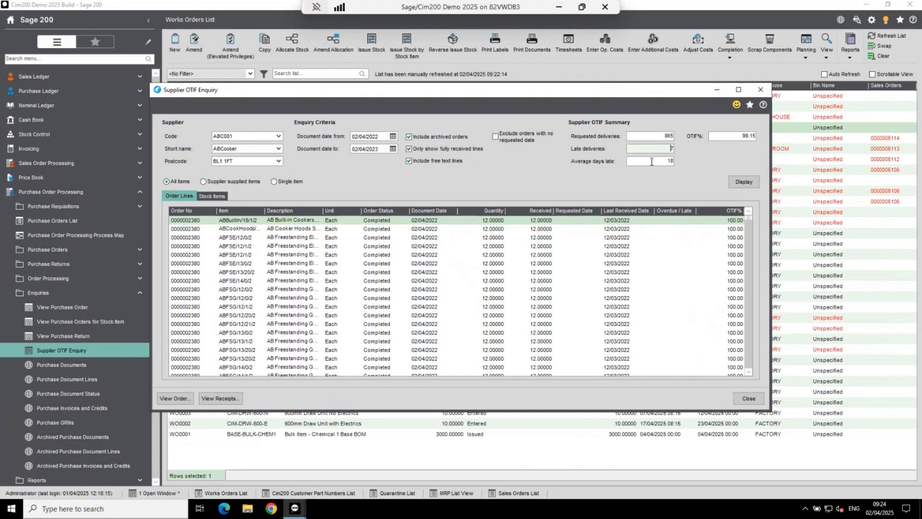
click(651, 164)
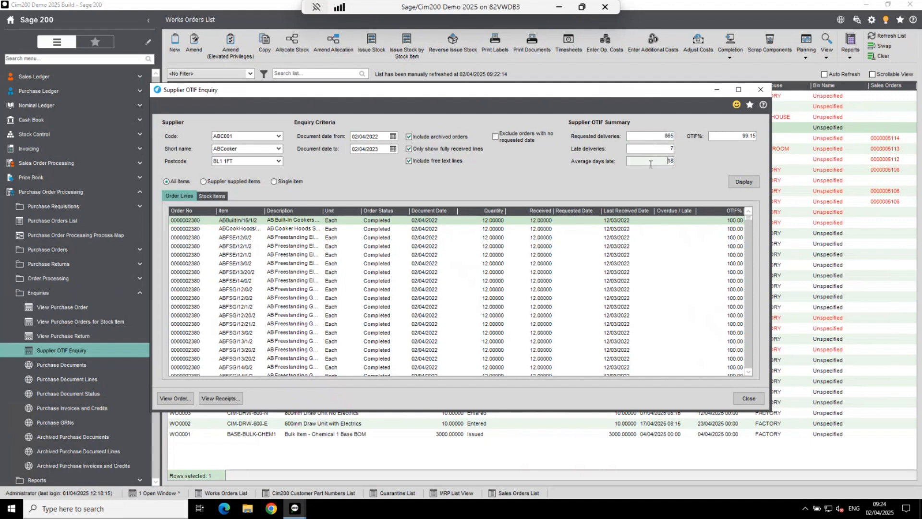
click(719, 136)
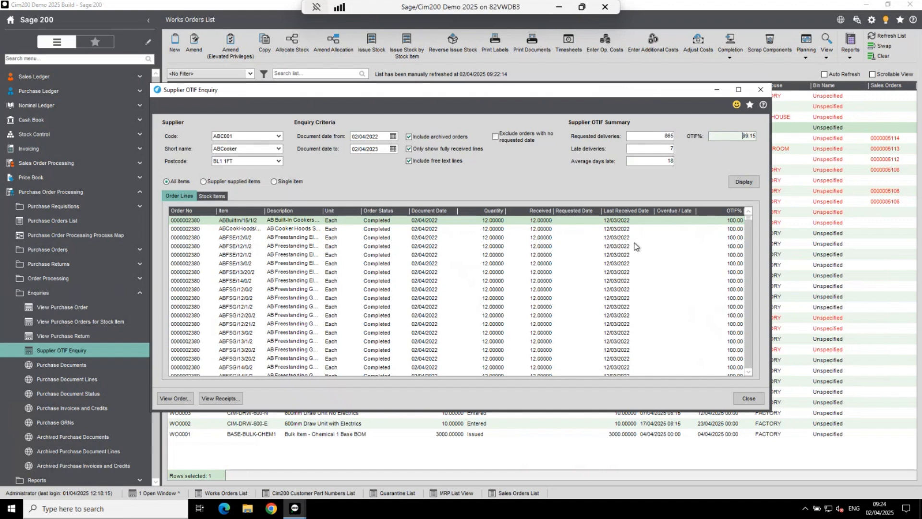
Sort the order lines by requested date, latest first, and examine a line flagged as overdue or late.
click(572, 230)
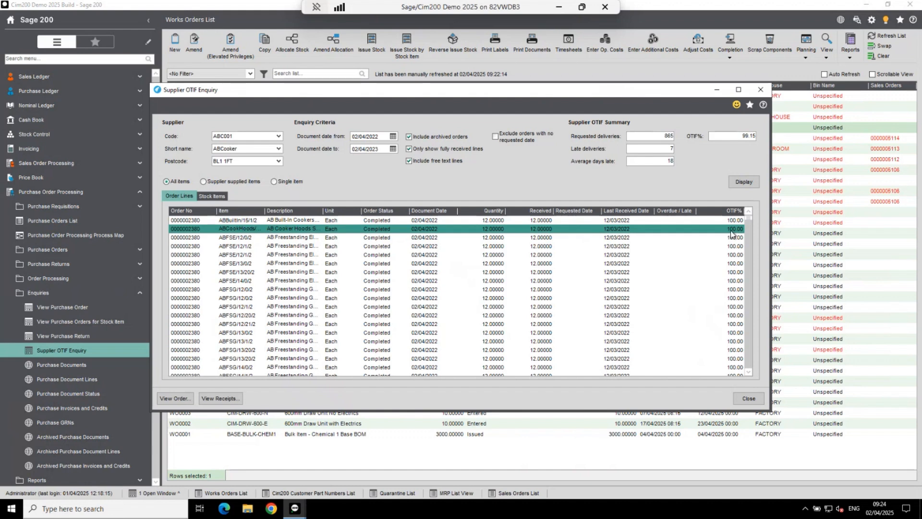
click(576, 210)
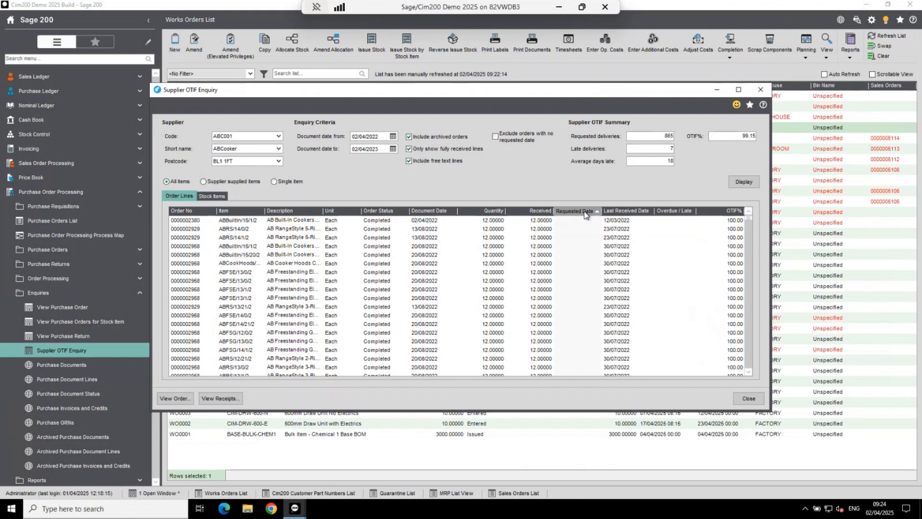
click(585, 212)
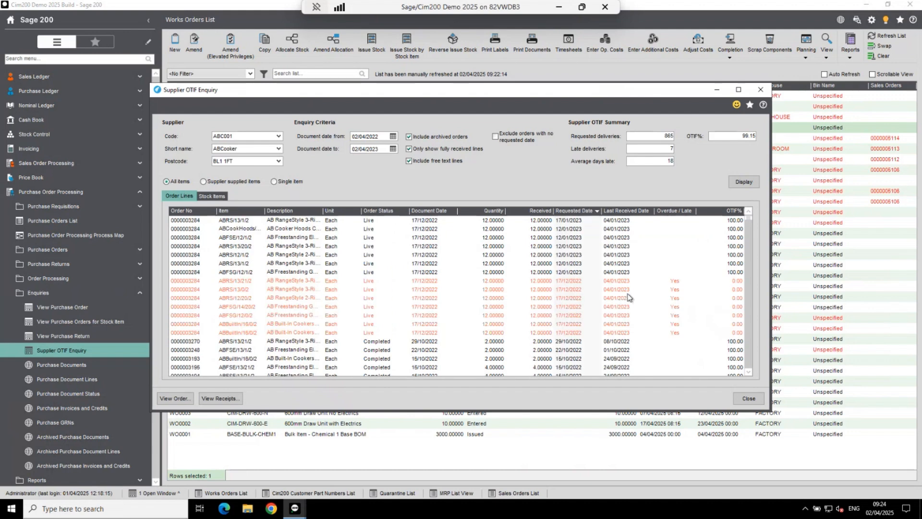
click(679, 283)
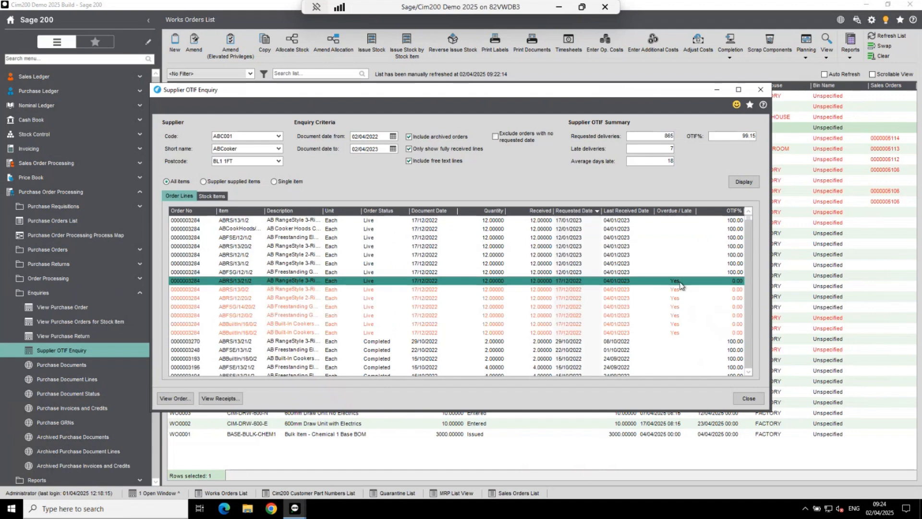
Exclude orders with no requested date from the supplier enquiry, redisplay the results and look through the order lines.
click(495, 138)
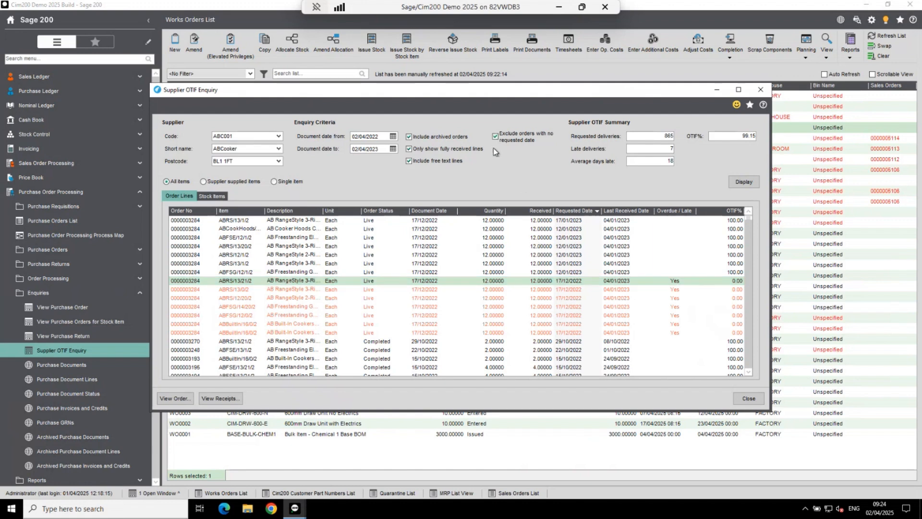
click(751, 183)
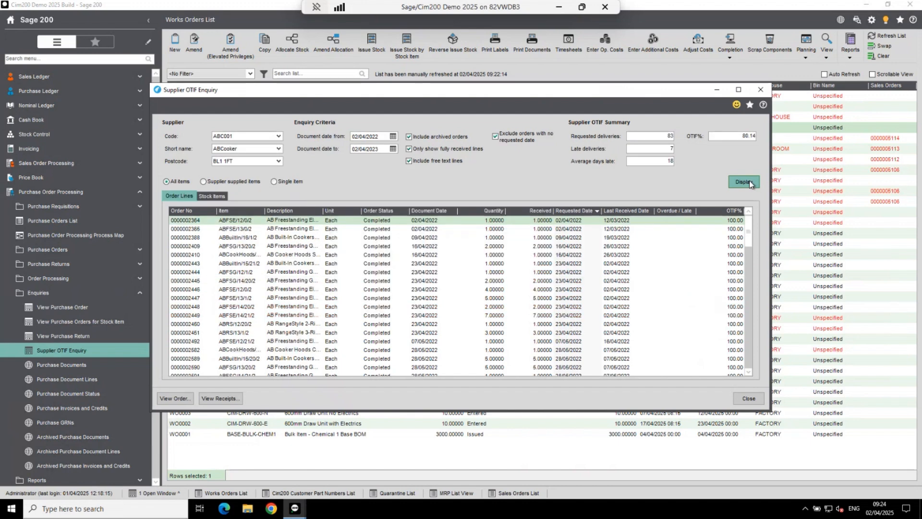
scroll(575, 253, down, 4)
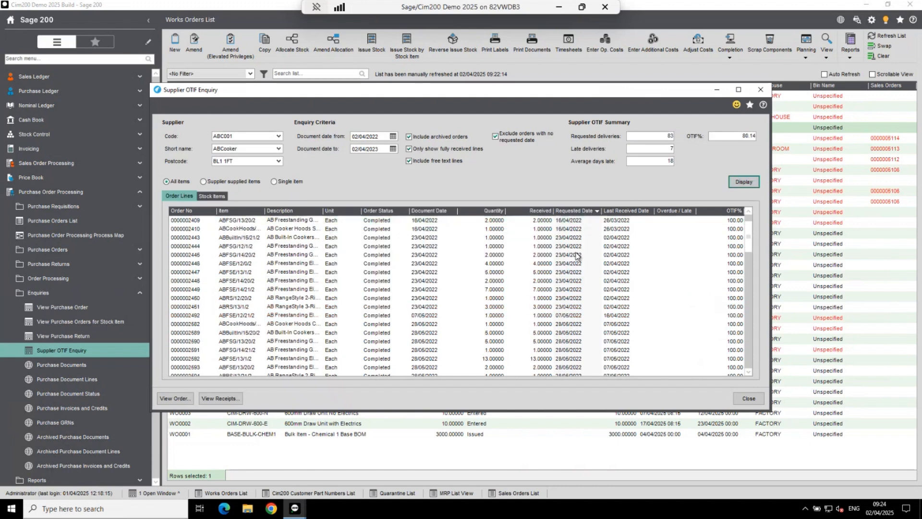
scroll(575, 254, down, 6)
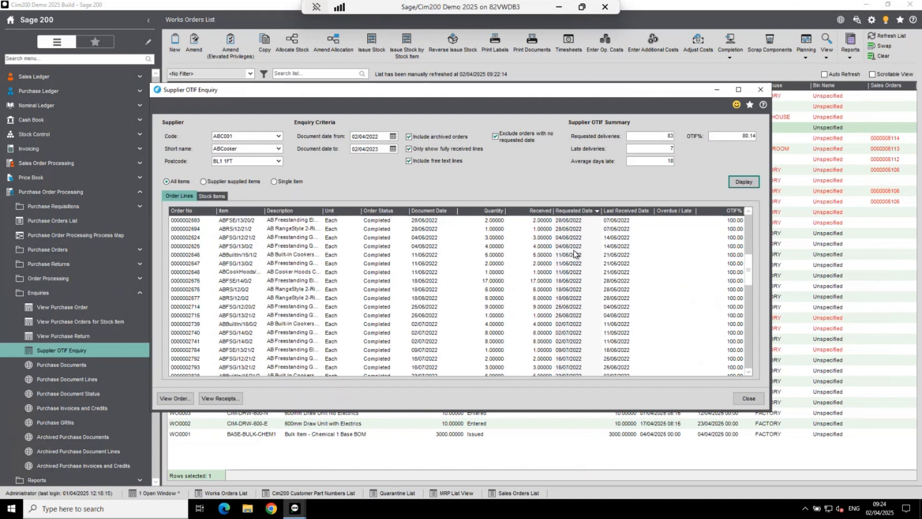
scroll(575, 258, down, 3)
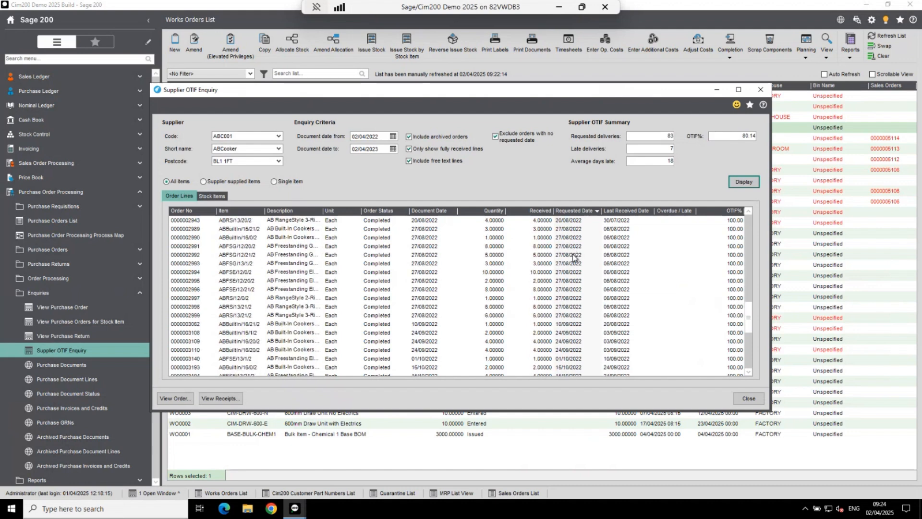
scroll(573, 258, up, 10)
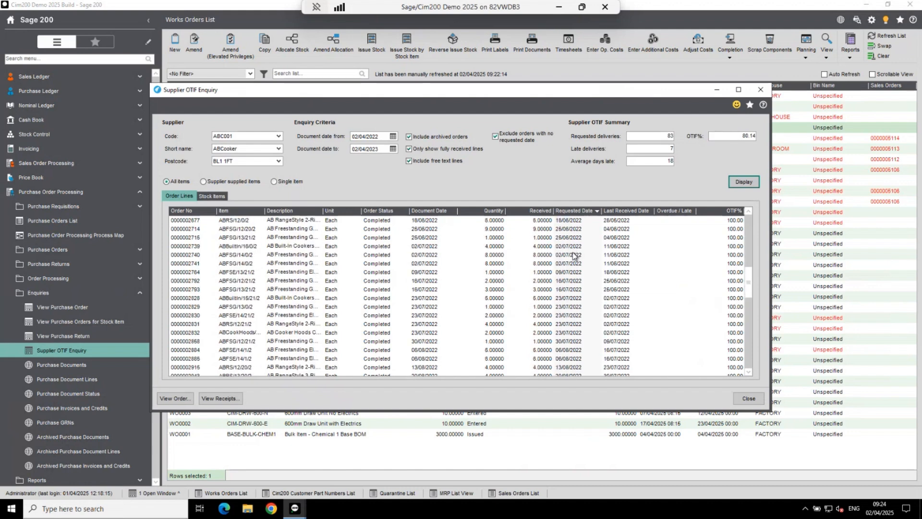
scroll(569, 253, up, 4)
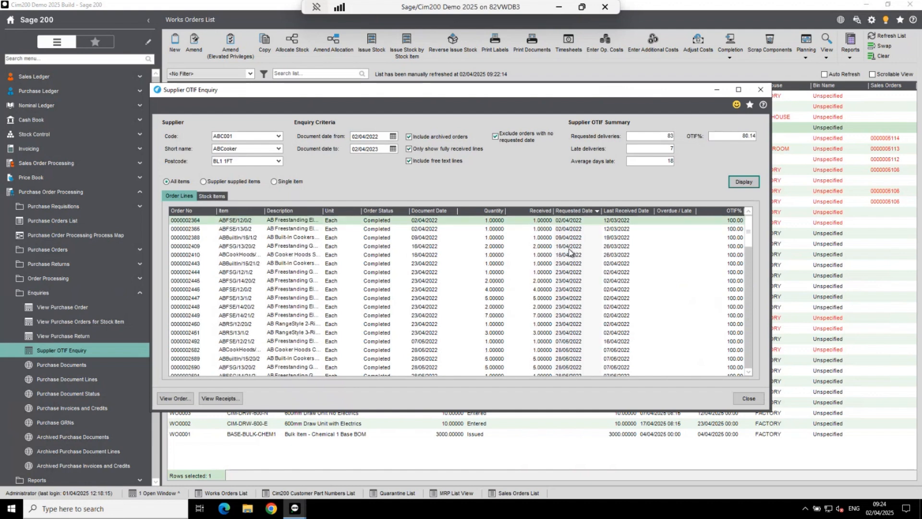
Review the recalculated OTIF percentage together with the requested and late delivery figures for the filtered orders.
click(726, 134)
click(656, 138)
click(659, 149)
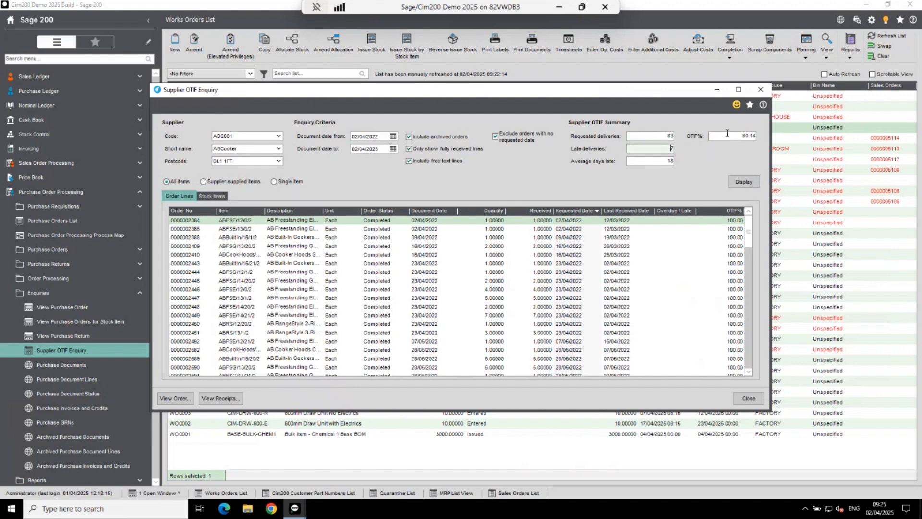
Review the supplier's performance by stock item, sort the items by OTIF percentage from lowest up, and examine the worst performers.
click(725, 133)
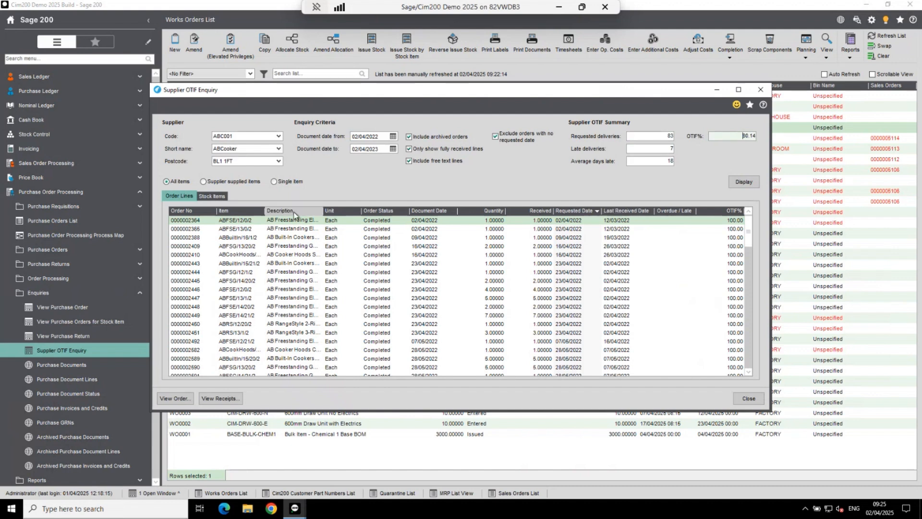
click(212, 196)
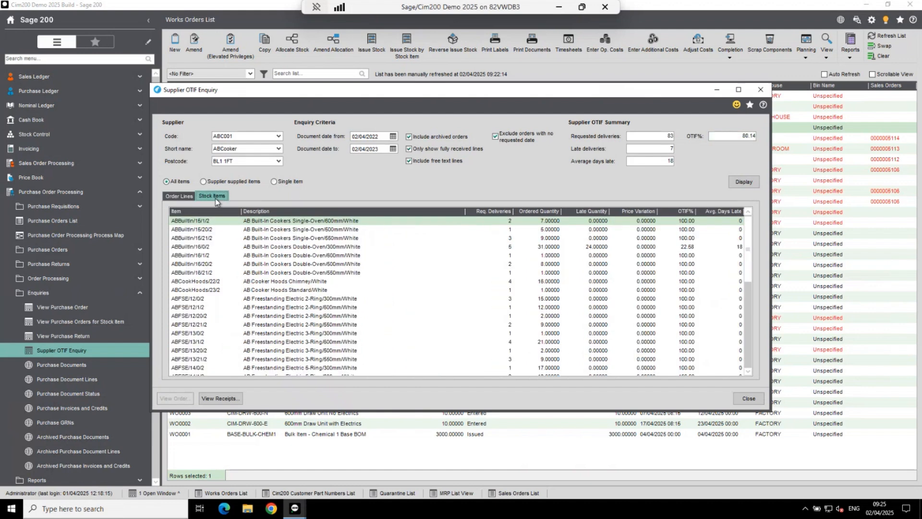
click(529, 246)
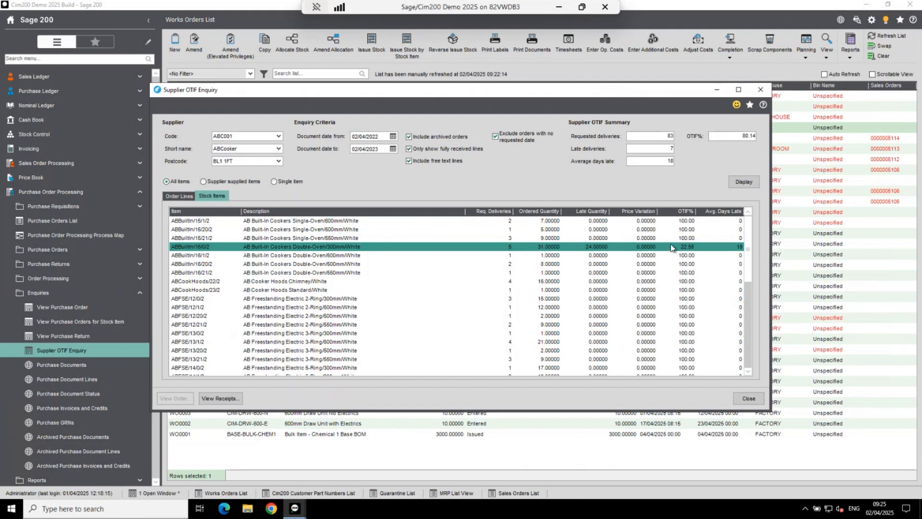
click(685, 211)
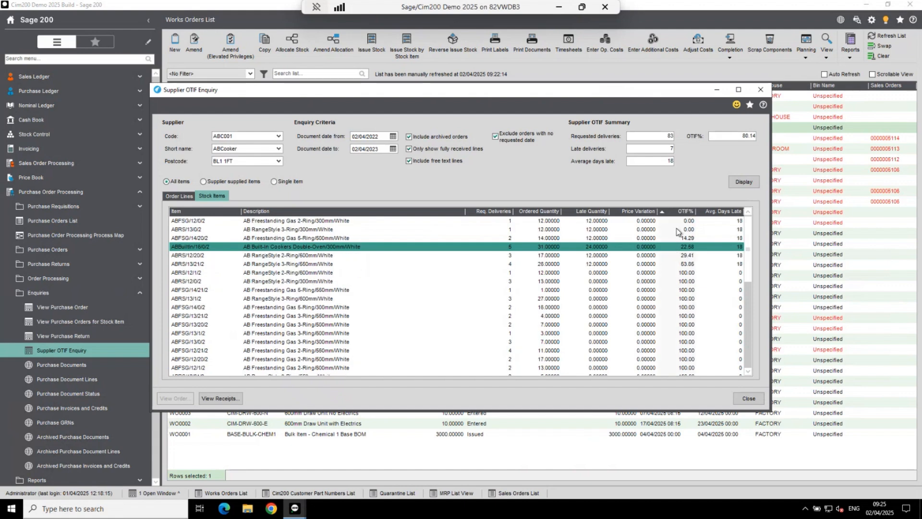
click(678, 230)
click(673, 222)
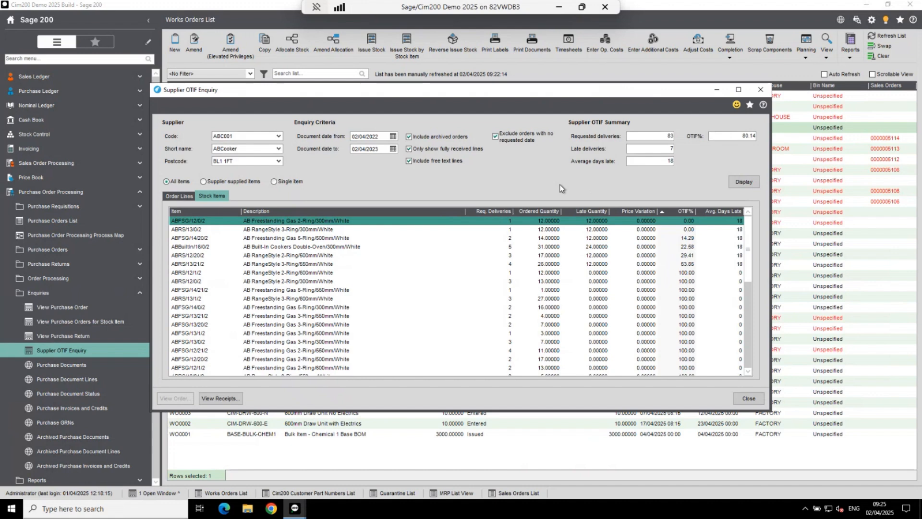
Return to the supplier's order lines and check the options for exporting them to Excel, without exporting.
click(178, 197)
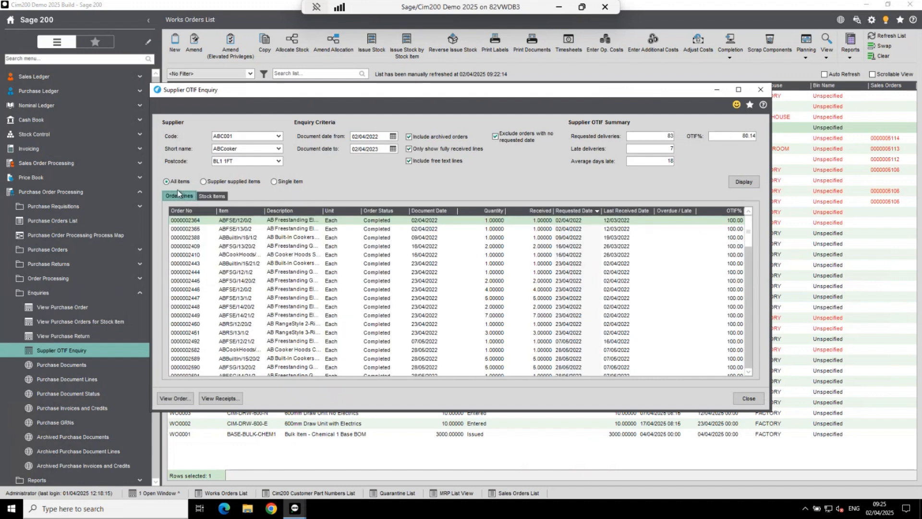
right_click(295, 214)
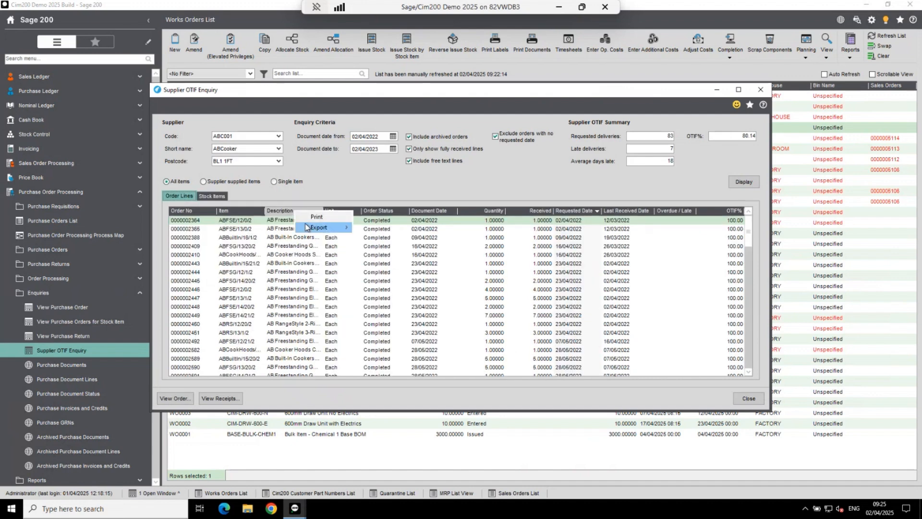
mouse_move(310, 227)
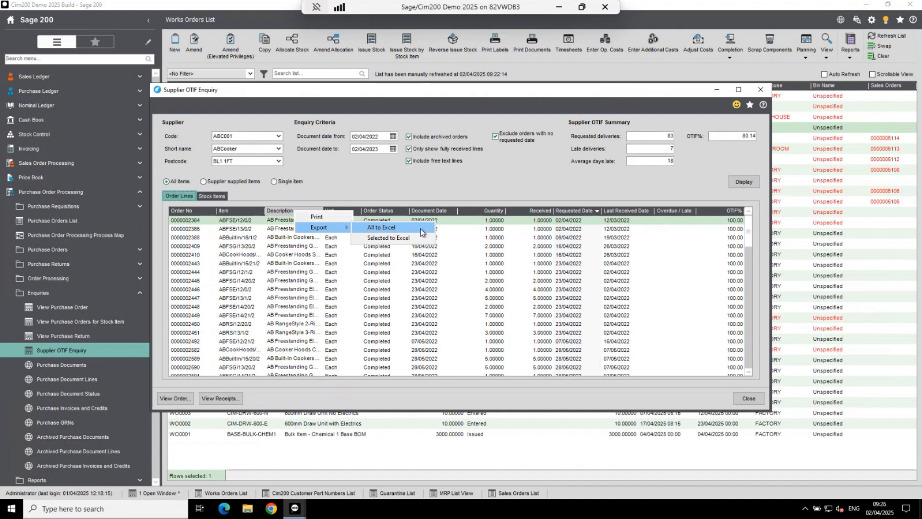
click(421, 194)
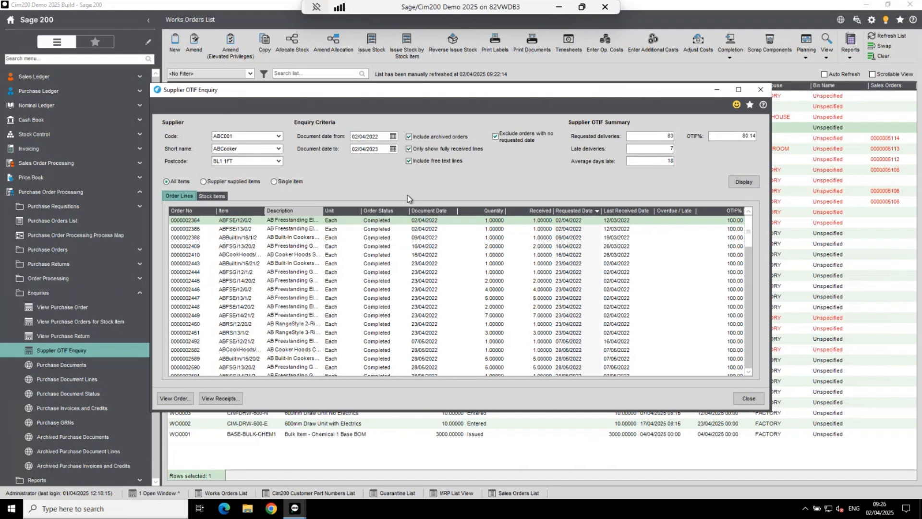
View the purchase order and delivery history for the ABFSG/12/1/2 order line, and close the supplier enquiry.
click(217, 276)
click(179, 398)
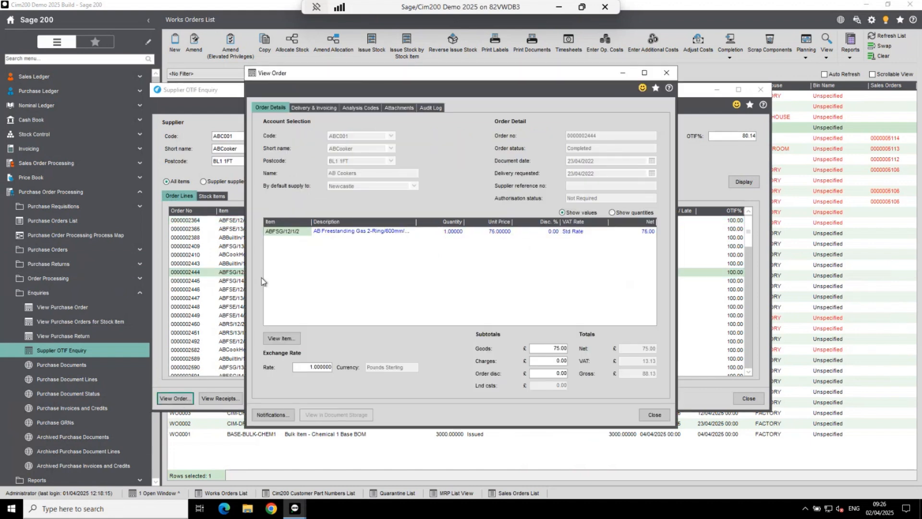
click(654, 415)
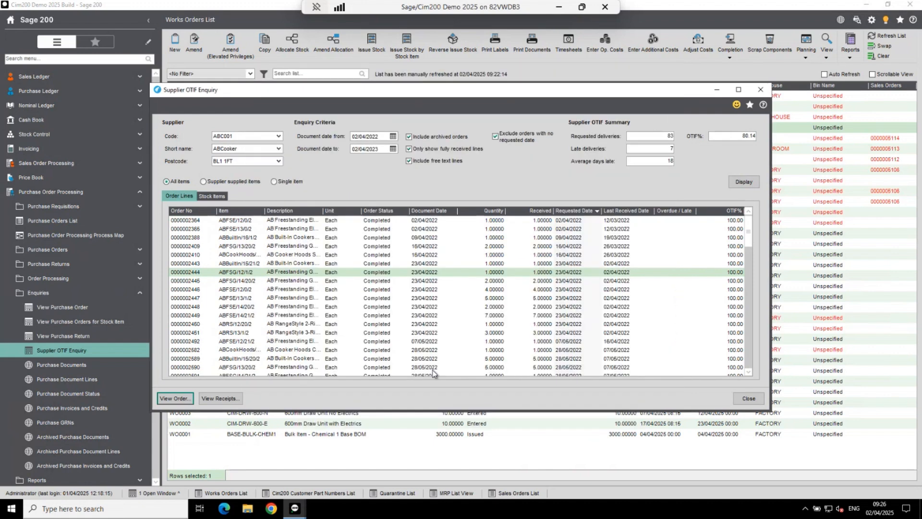
click(227, 401)
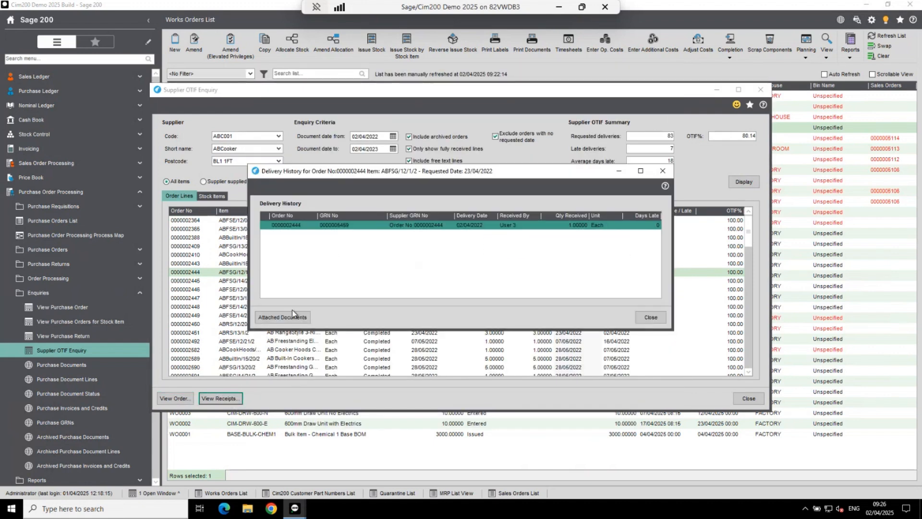
click(652, 318)
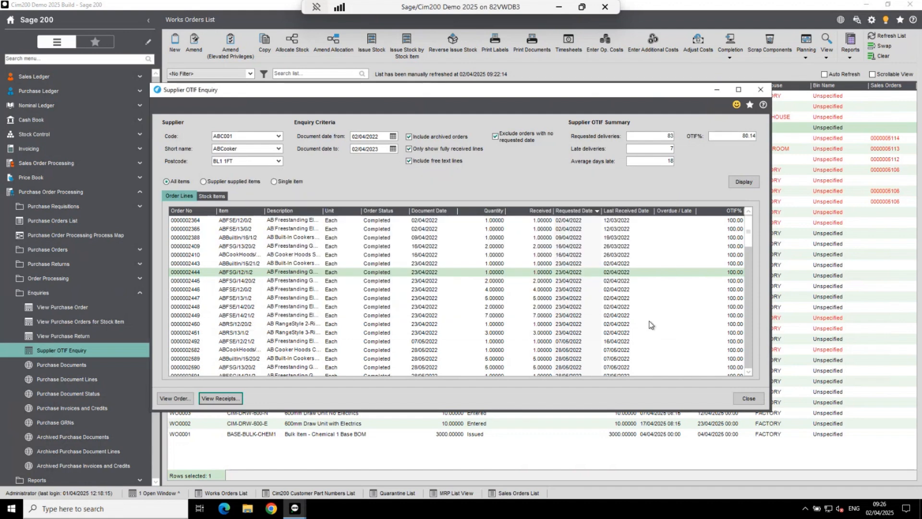
click(745, 399)
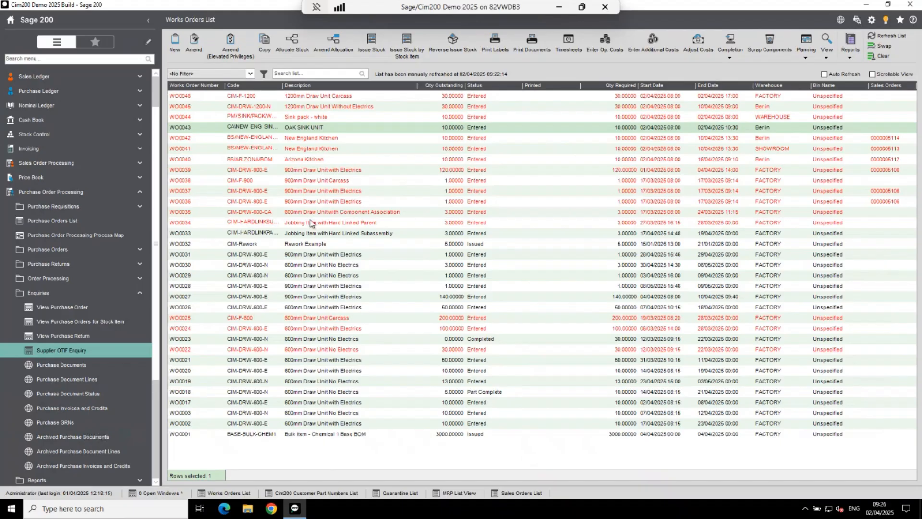
Open the OAK SINK UNIT works order's components, view its stock issue form, and leave without issuing any stock.
click(299, 129)
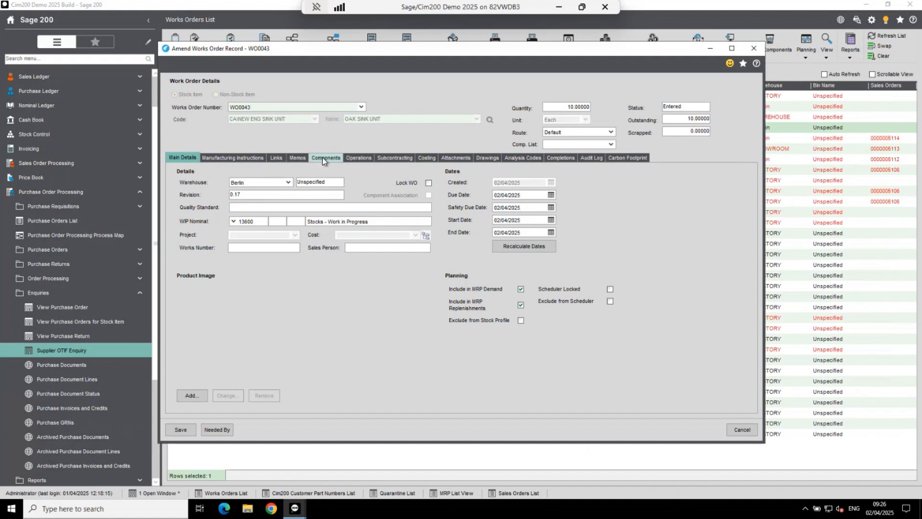
click(323, 158)
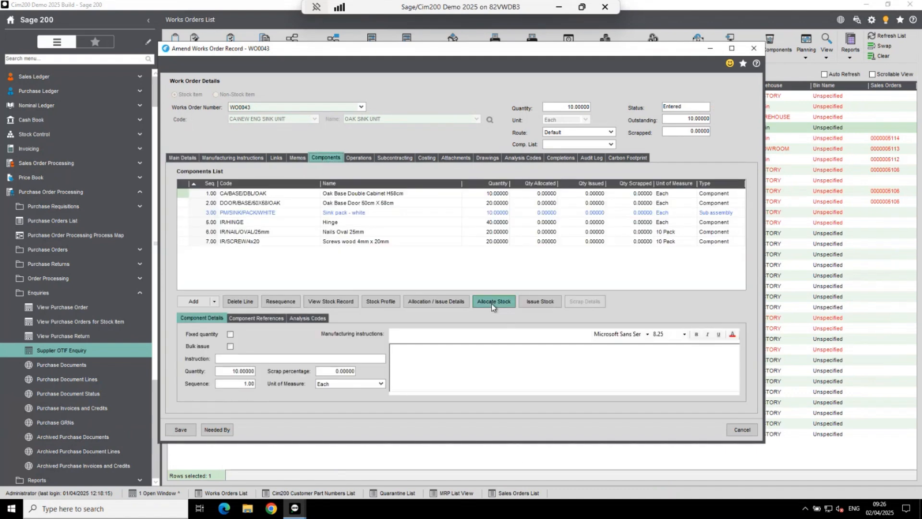
click(539, 303)
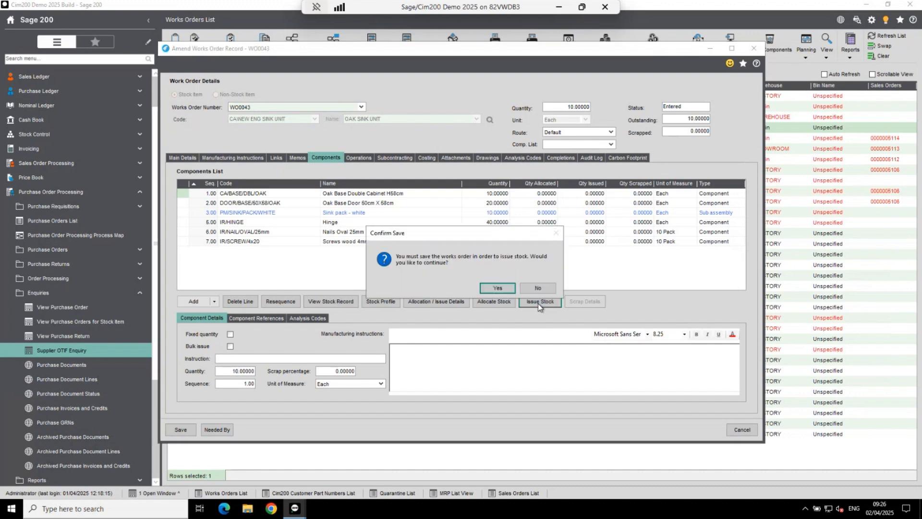
click(488, 288)
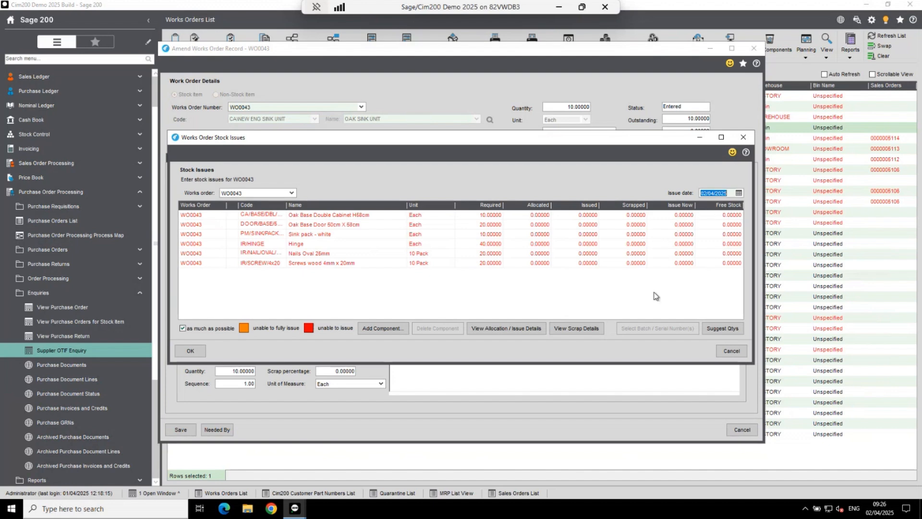
click(731, 352)
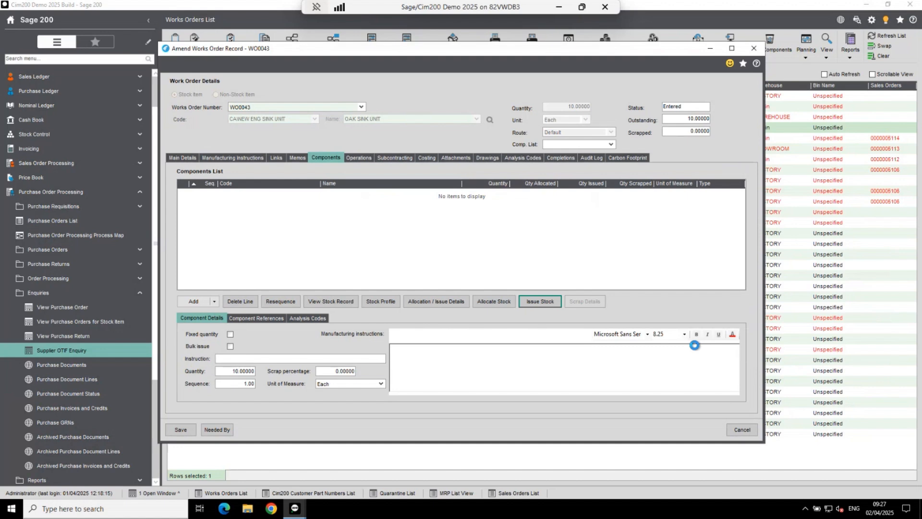
click(745, 428)
key(alt+Tab)
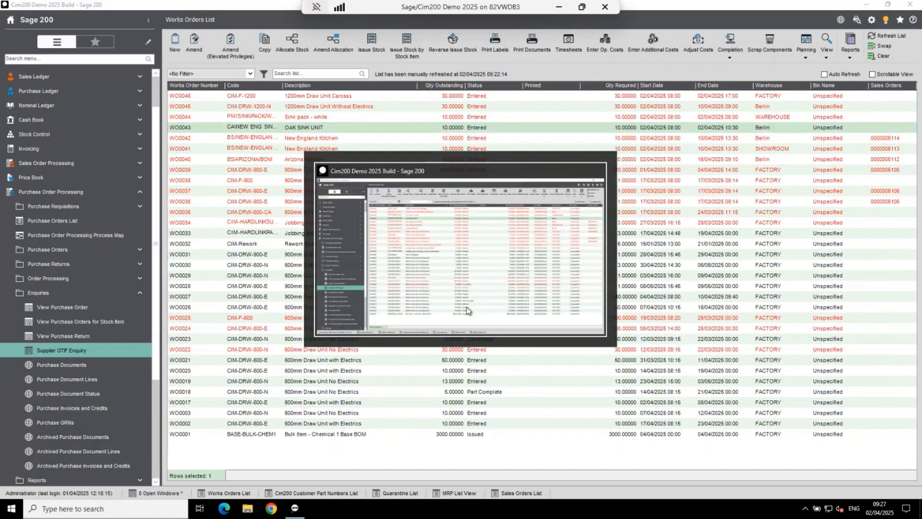